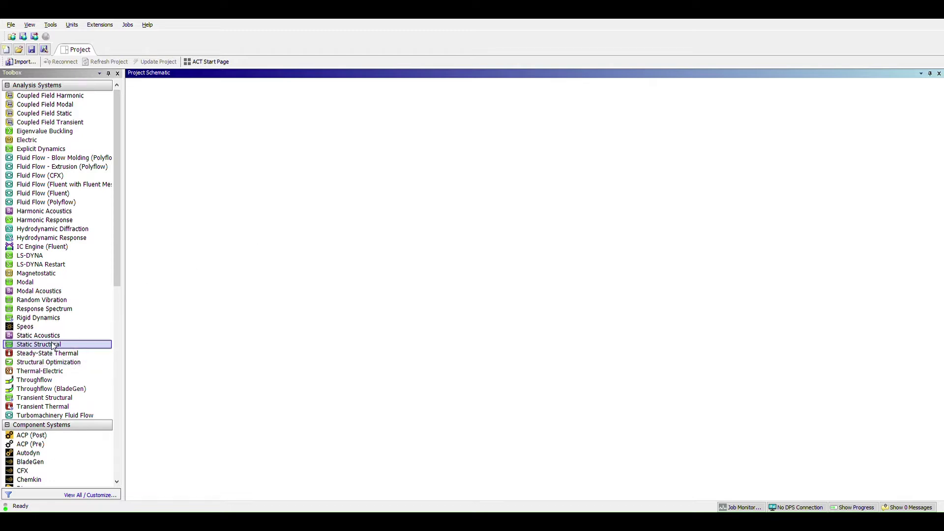
Step: Add a standalone Static Structural system to the Project Schematic and confirm its name
{"action": "left_click_drag", "start_coordinate": [53, 345], "coordinate": [203, 147]}
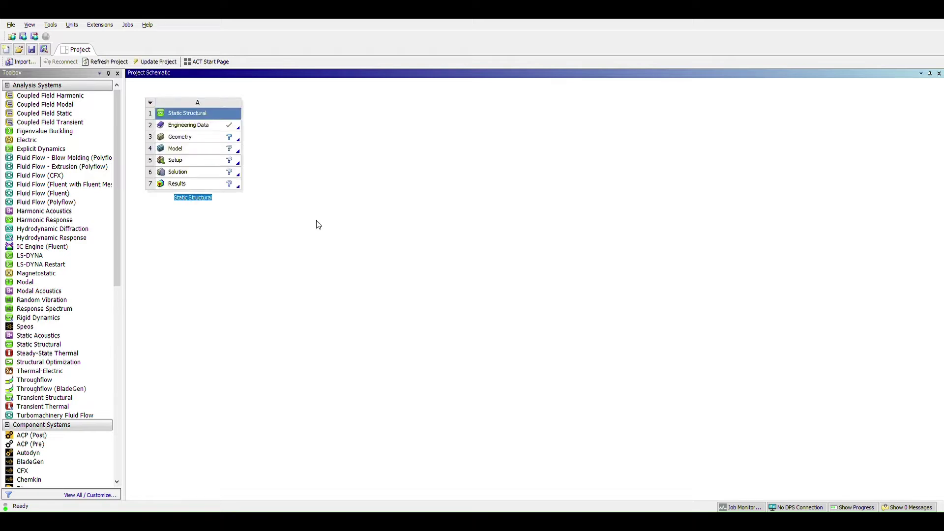
{"action": "left_click", "coordinate": [211, 130]}
Step: Open the system's Engineering Data and show the Engineering Data Sources list
{"action": "double_click", "coordinate": [212, 130]}
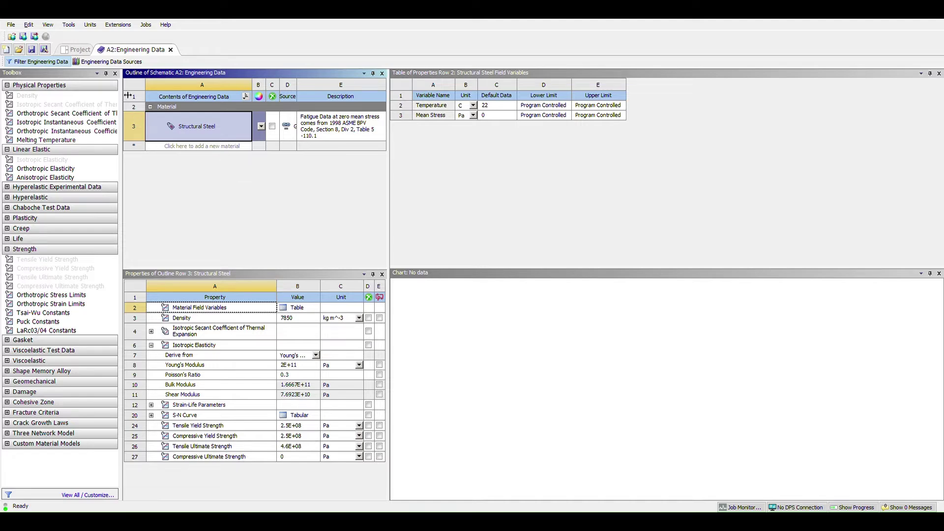
{"action": "left_click", "coordinate": [93, 63]}
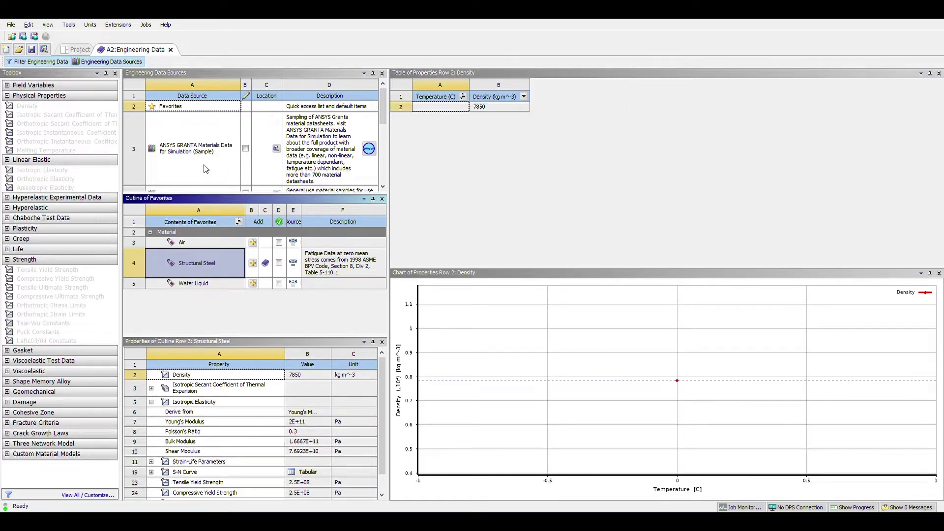
{"action": "scroll", "coordinate": [206, 169], "scroll_direction": "down", "scroll_amount": 5}
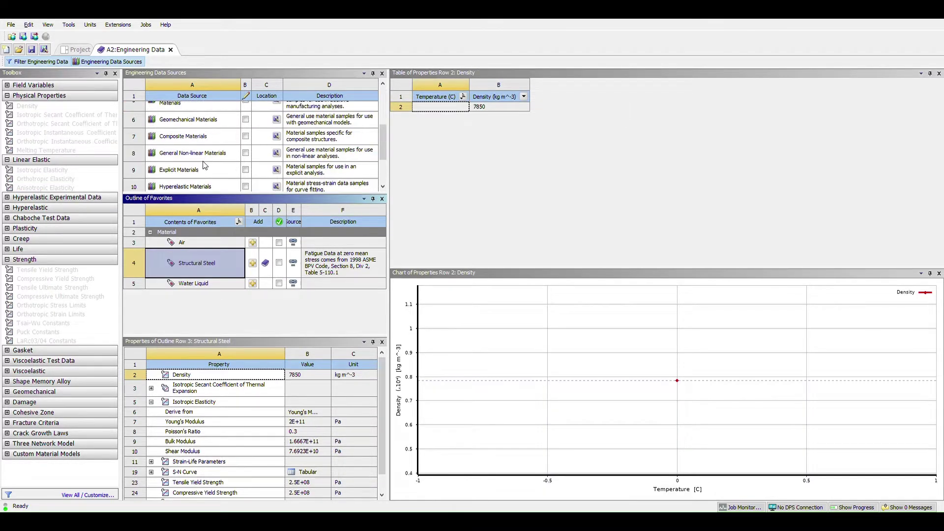
{"action": "scroll", "coordinate": [196, 143], "scroll_direction": "up", "scroll_amount": 3}
{"action": "scroll", "coordinate": [196, 143], "scroll_direction": "down", "scroll_amount": 3}
{"action": "left_click_drag", "start_coordinate": [380, 149], "coordinate": [382, 126]}
Step: Browse the General, Additive Manufacturing and Geomechanical Materials libraries in turn
{"action": "left_click", "coordinate": [180, 130]}
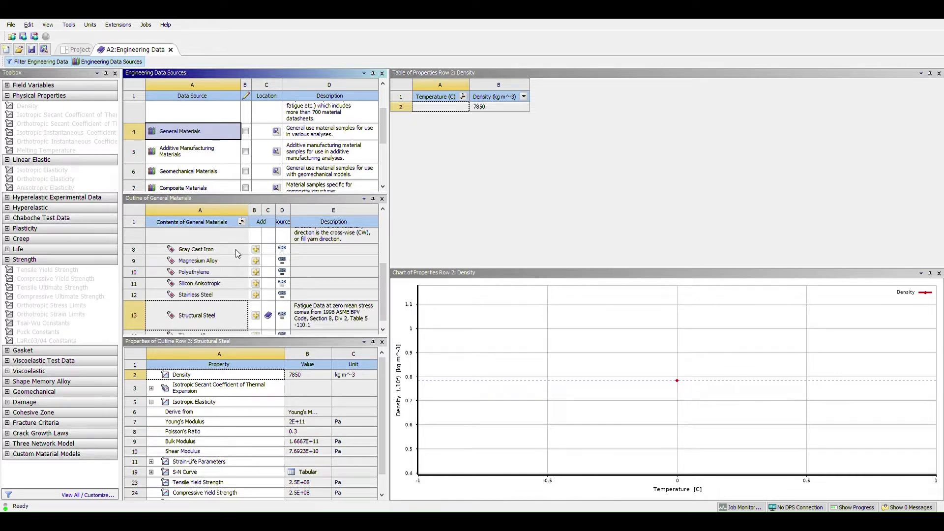
{"action": "scroll", "coordinate": [236, 261], "scroll_direction": "down", "scroll_amount": 1}
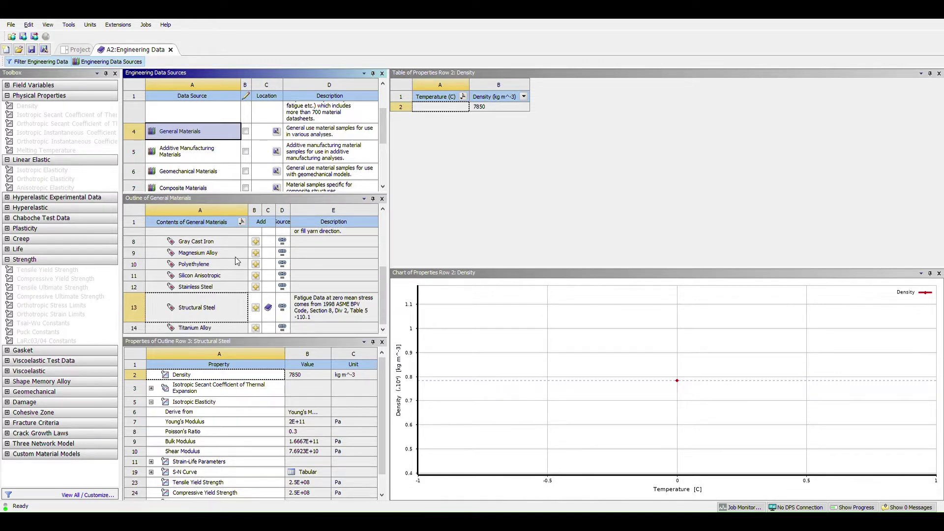
{"action": "left_click", "coordinate": [195, 151]}
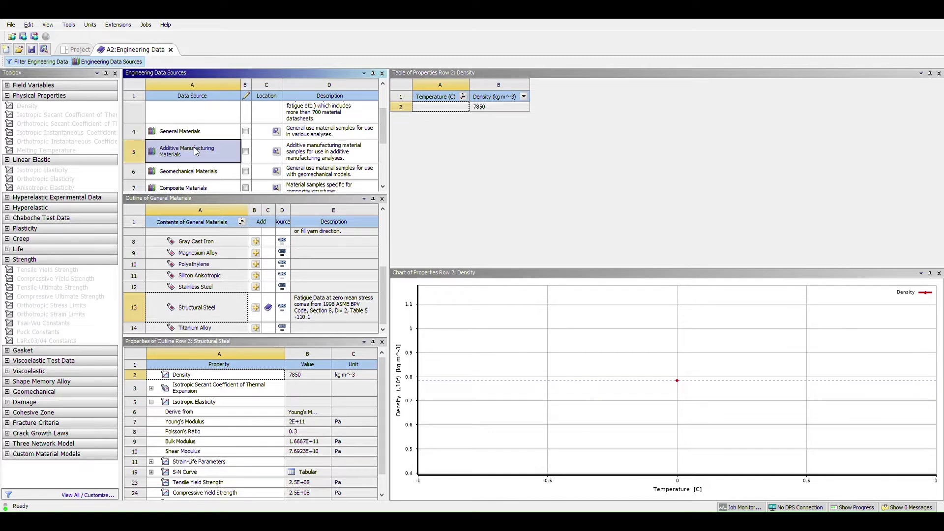
{"action": "left_click", "coordinate": [197, 174]}
{"action": "scroll", "coordinate": [199, 166], "scroll_direction": "down", "scroll_amount": 3}
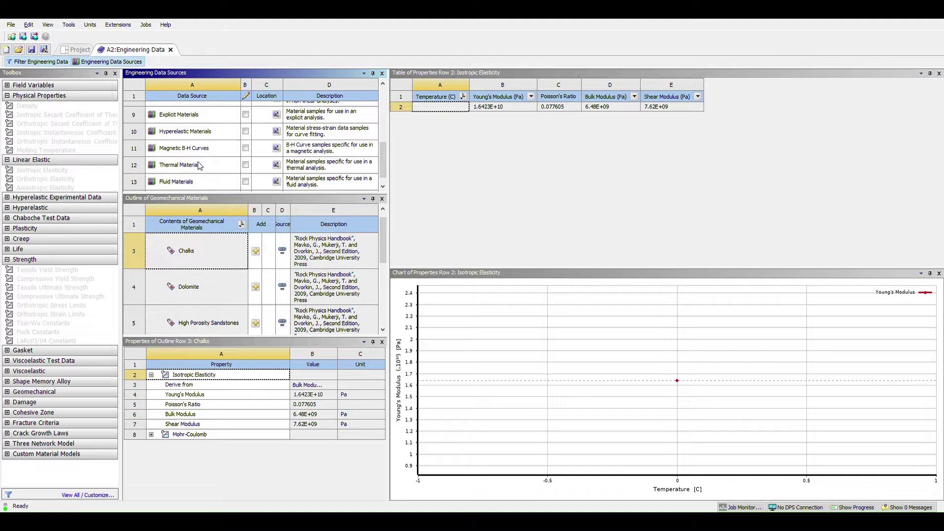
Step: Add AL 1100-O from the Explicit Materials library to the project's engineering data
{"action": "left_click", "coordinate": [189, 116]}
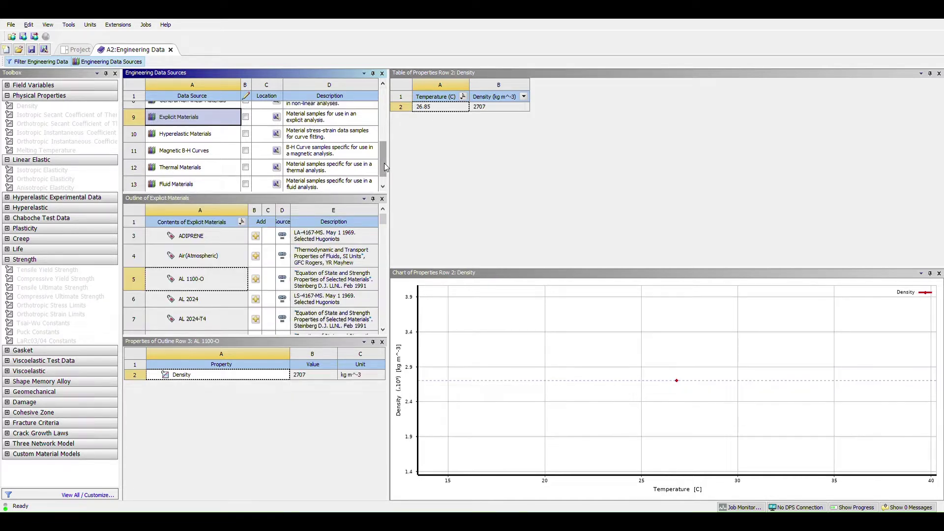
{"action": "left_click_drag", "start_coordinate": [385, 163], "coordinate": [384, 149]}
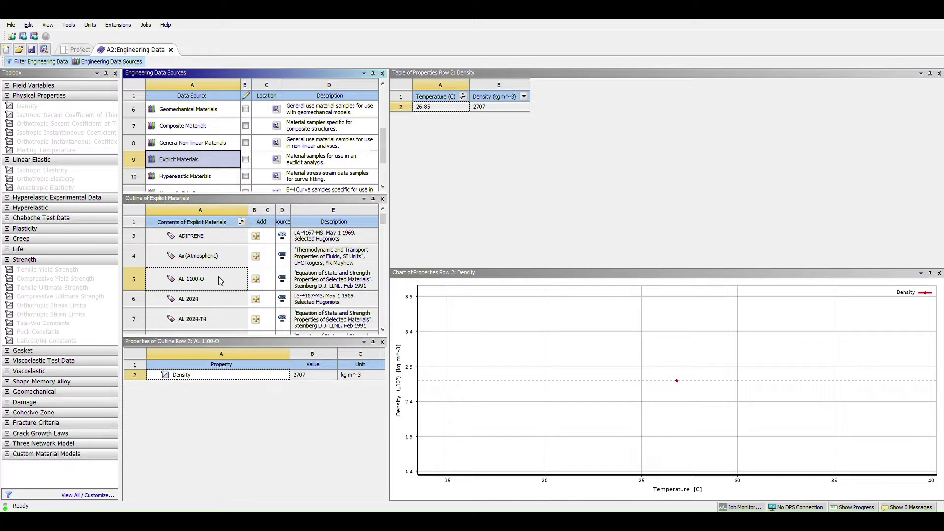
{"action": "left_click", "coordinate": [256, 284]}
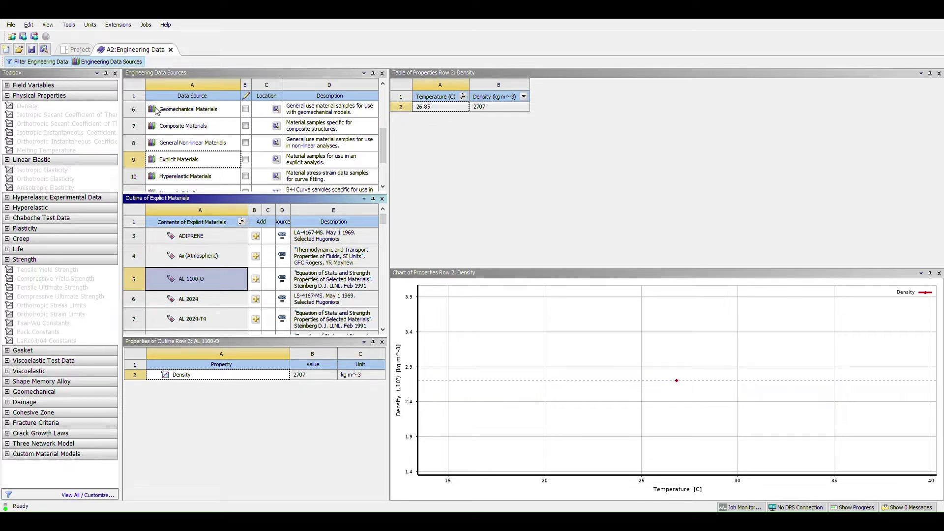
{"action": "left_click", "coordinate": [131, 63]}
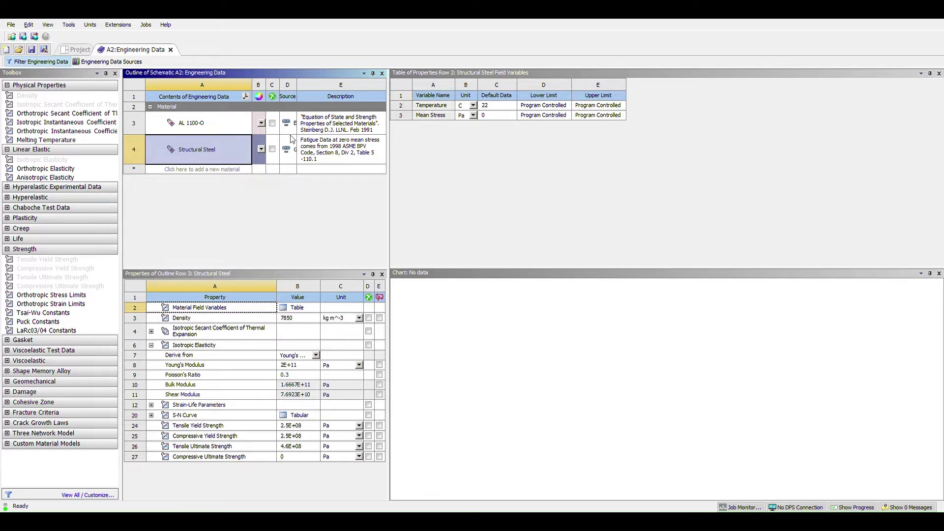
Step: Close the A2:Engineering Data tab and open the Geometry cell in SpaceClaim
{"action": "left_click", "coordinate": [171, 50]}
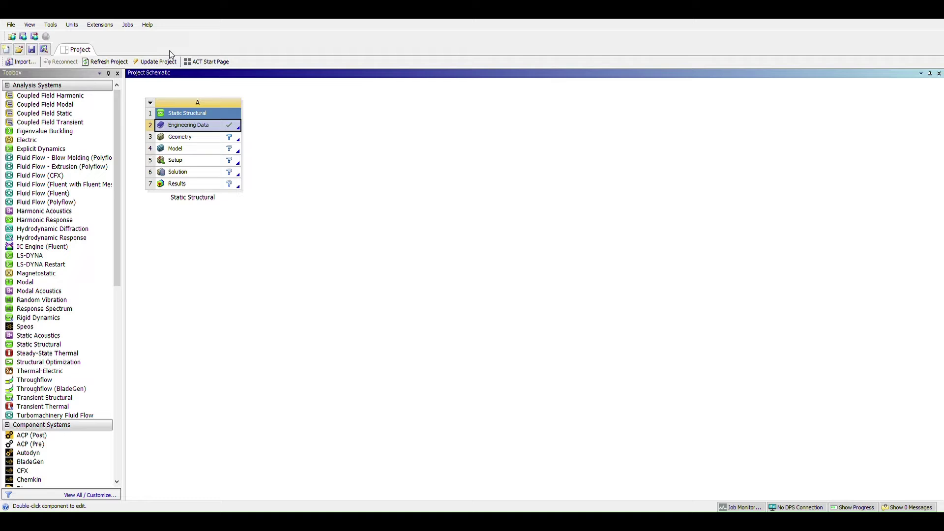
{"action": "left_click", "coordinate": [205, 140]}
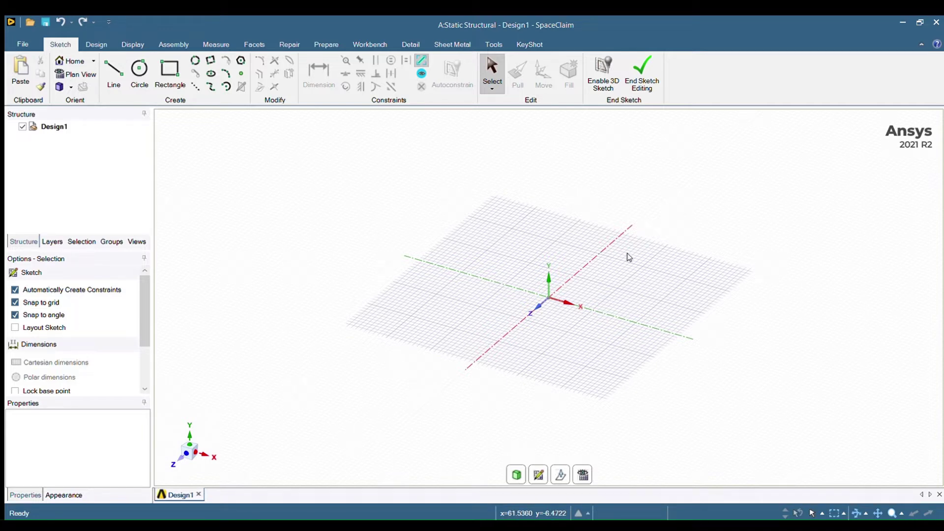
Step: End sketch editing, return to 3D design mode and set Plan View onto the XY plane
{"action": "left_click", "coordinate": [538, 475]}
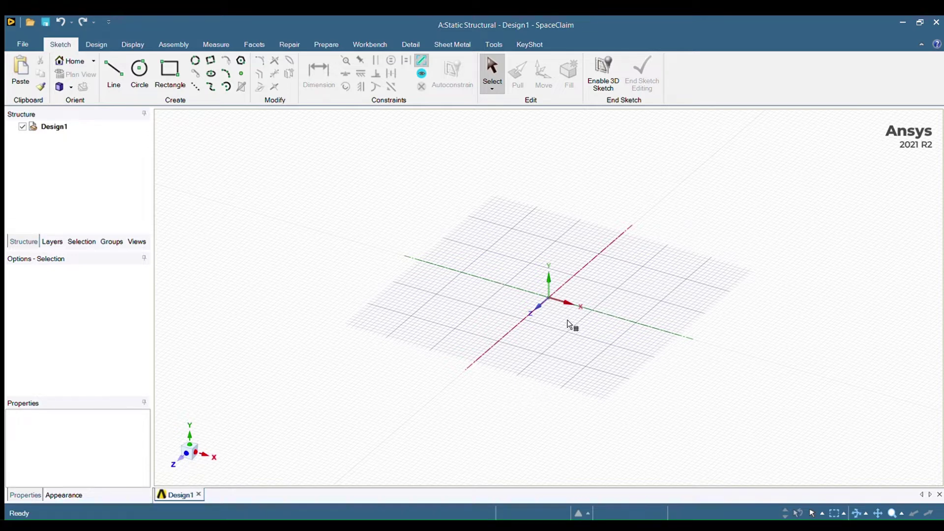
{"action": "left_click", "coordinate": [598, 284]}
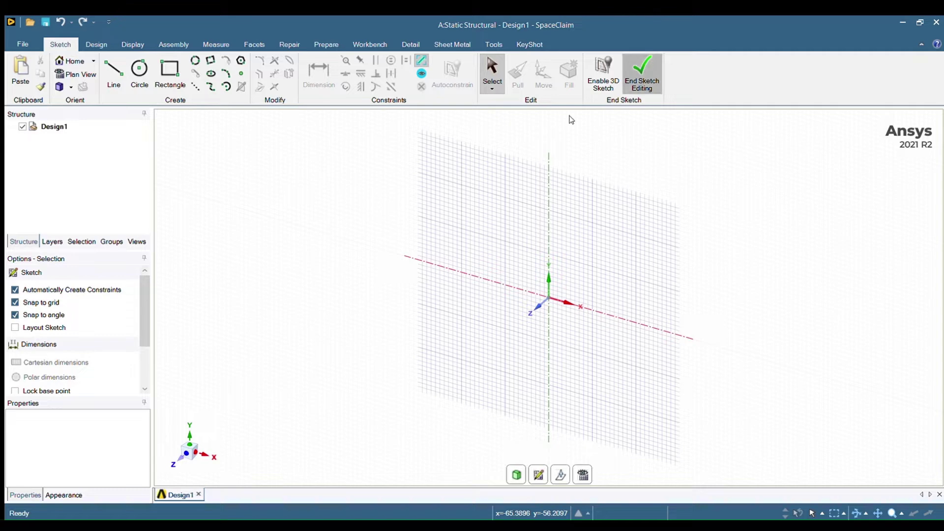
{"action": "left_click", "coordinate": [642, 74]}
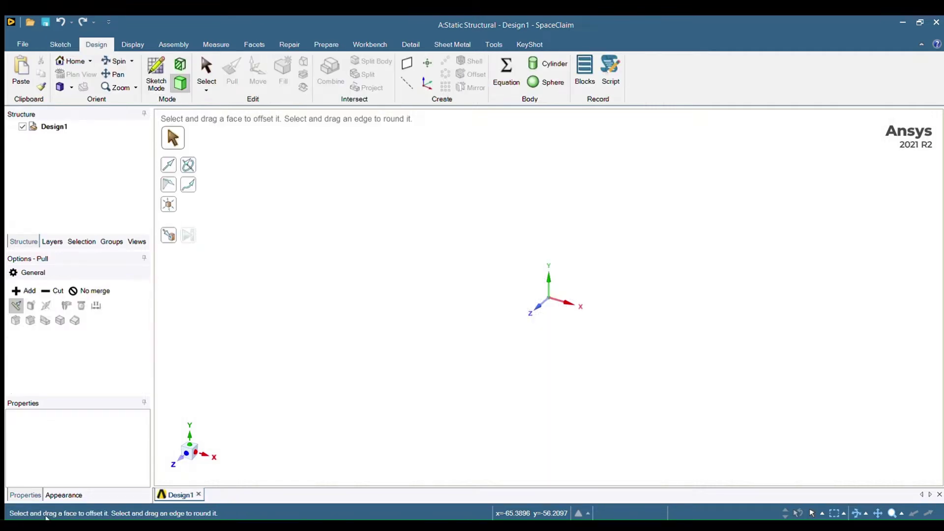
{"action": "left_click", "coordinate": [183, 454]}
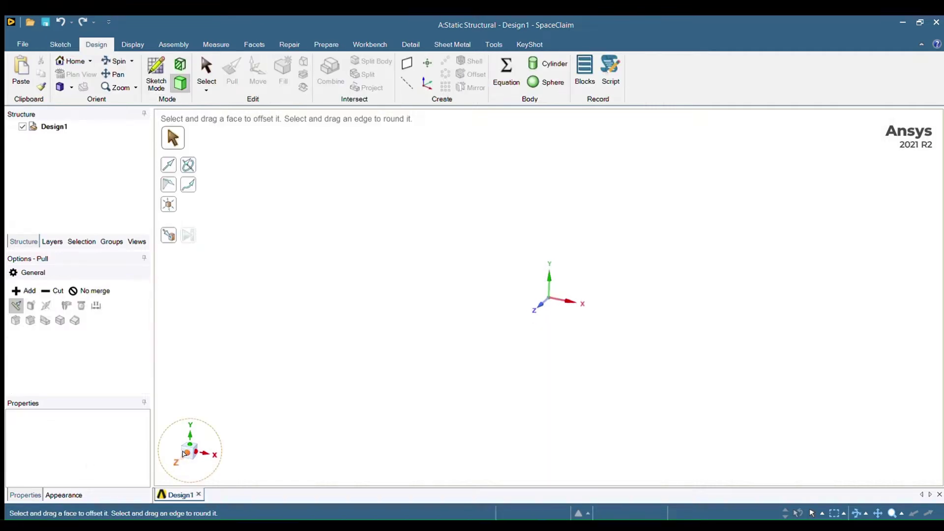
Step: Draw a circle on the XY plane with its centre at the origin
{"action": "left_click", "coordinate": [162, 74]}
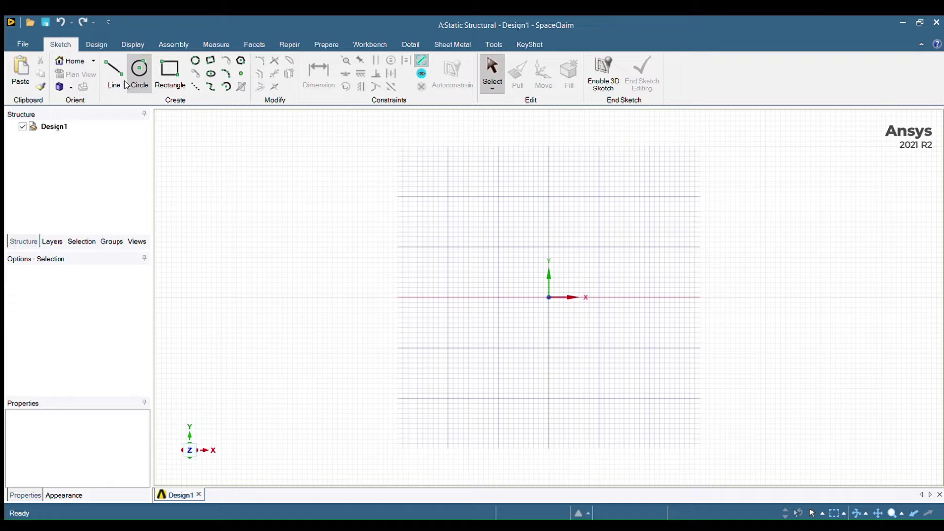
{"action": "left_click", "coordinate": [141, 74]}
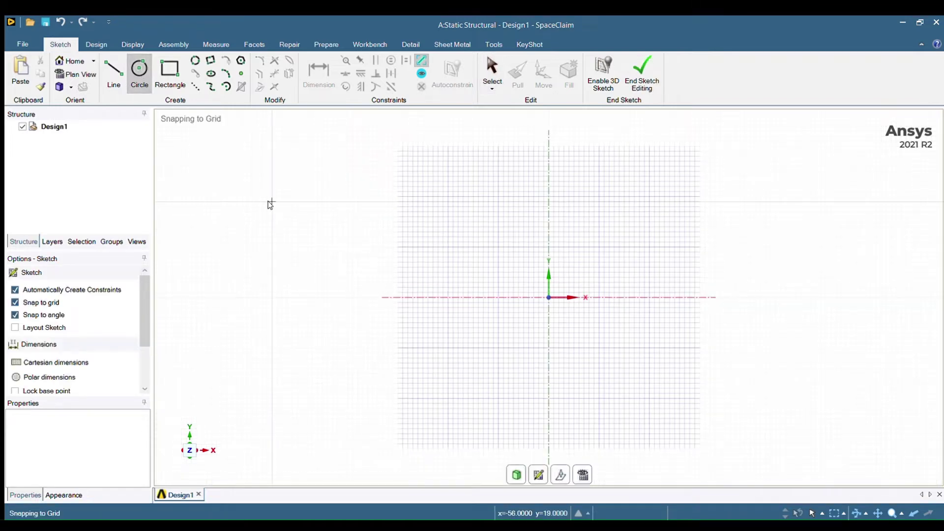
{"action": "left_click", "coordinate": [544, 300]}
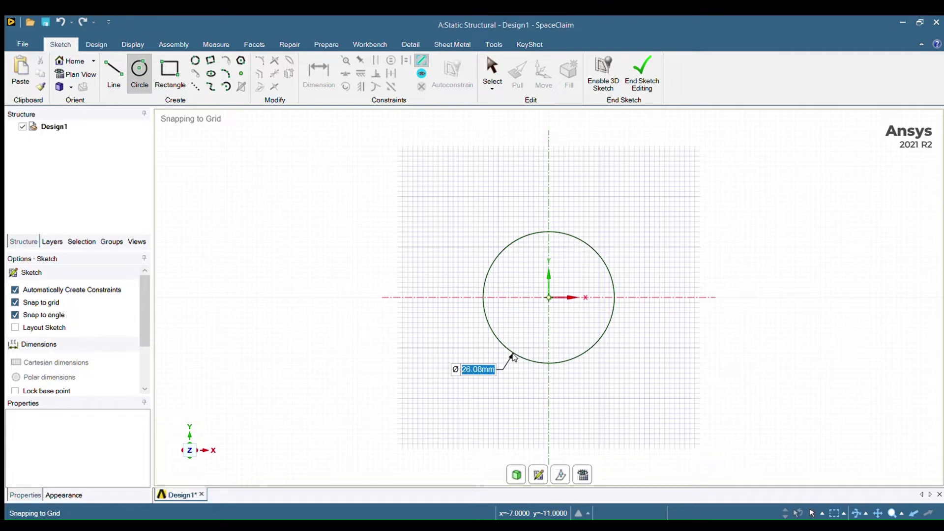
{"action": "left_click", "coordinate": [479, 403]}
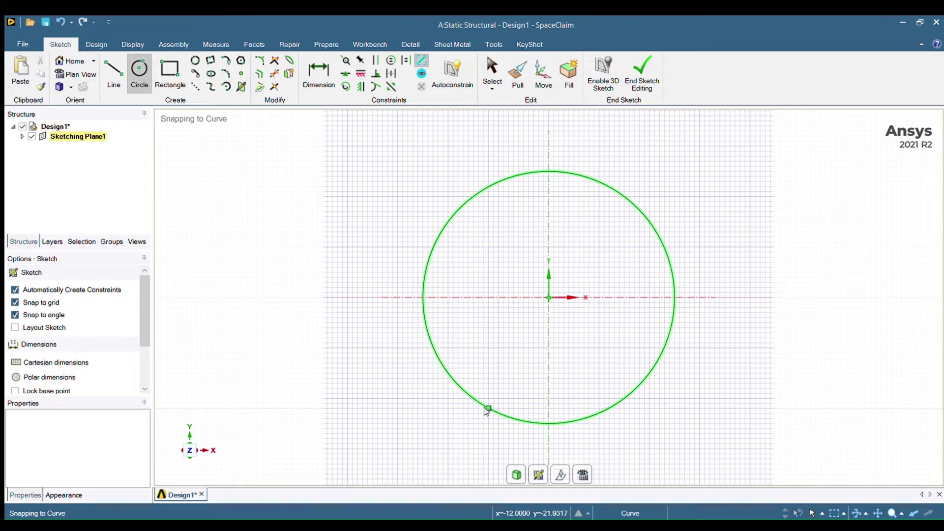
{"action": "scroll", "coordinate": [543, 266], "scroll_direction": "down", "scroll_amount": 2}
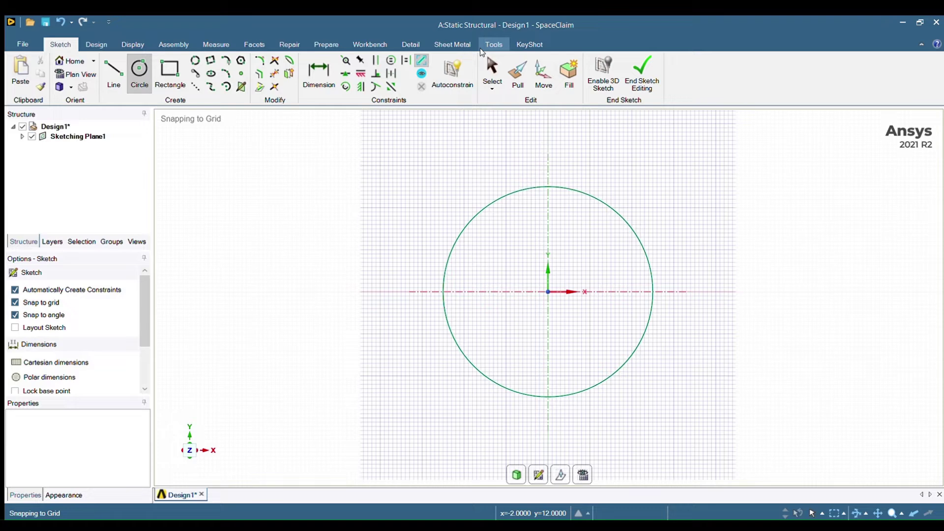
Step: Pull the circular face out into a long solid cylindrical rod
{"action": "left_click", "coordinate": [518, 69]}
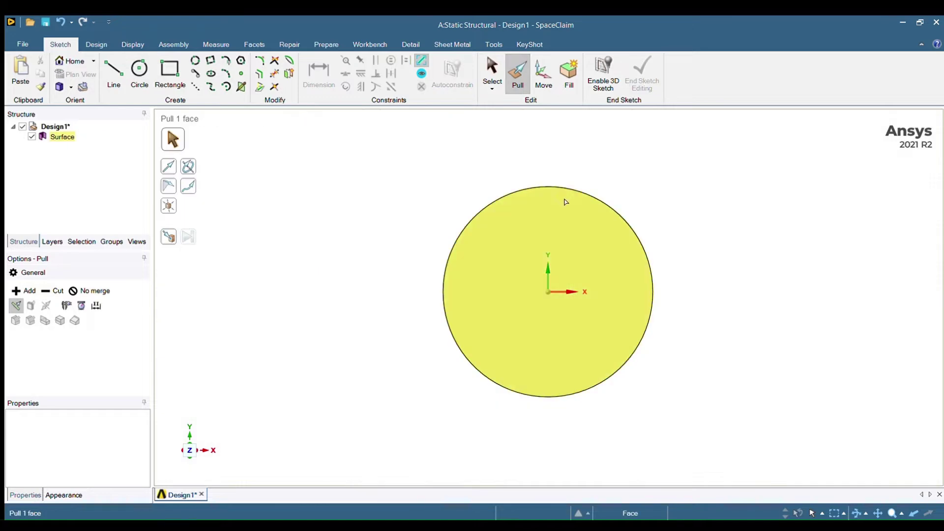
{"action": "mouse_move", "coordinate": [593, 231]}
{"action": "middle_mouse_down"}
{"action": "mouse_move", "coordinate": [600, 238]}
{"action": "mouse_move", "coordinate": [592, 228]}
{"action": "mouse_move", "coordinate": [565, 249]}
{"action": "mouse_move", "coordinate": [511, 263]}
{"action": "middle_mouse_up"}
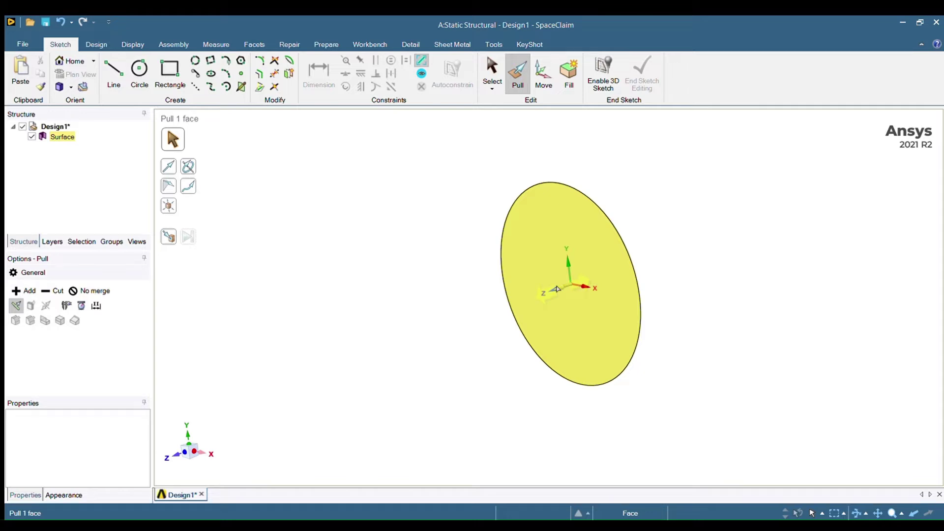
{"action": "left_click_drag", "start_coordinate": [492, 312], "coordinate": [461, 323]}
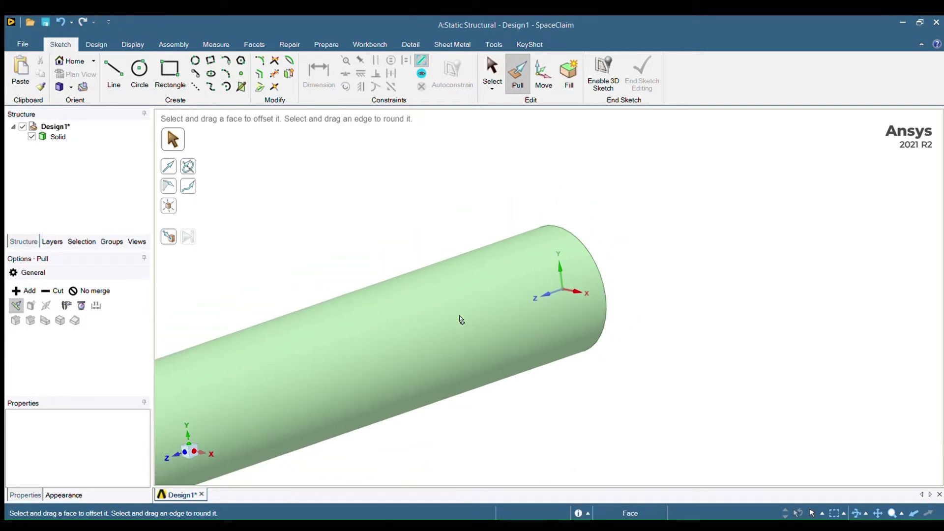
{"action": "scroll", "coordinate": [462, 320], "scroll_direction": "down", "scroll_amount": 3}
{"action": "scroll", "coordinate": [452, 319], "scroll_direction": "down", "scroll_amount": 3}
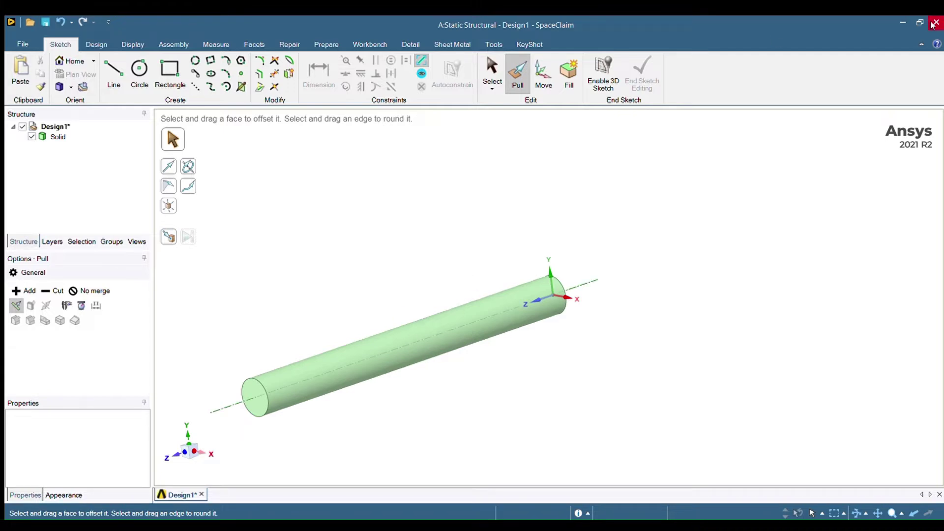
Step: Close SpaceClaim and launch Mechanical from the Static Structural Model cell
{"action": "left_click", "coordinate": [934, 23]}
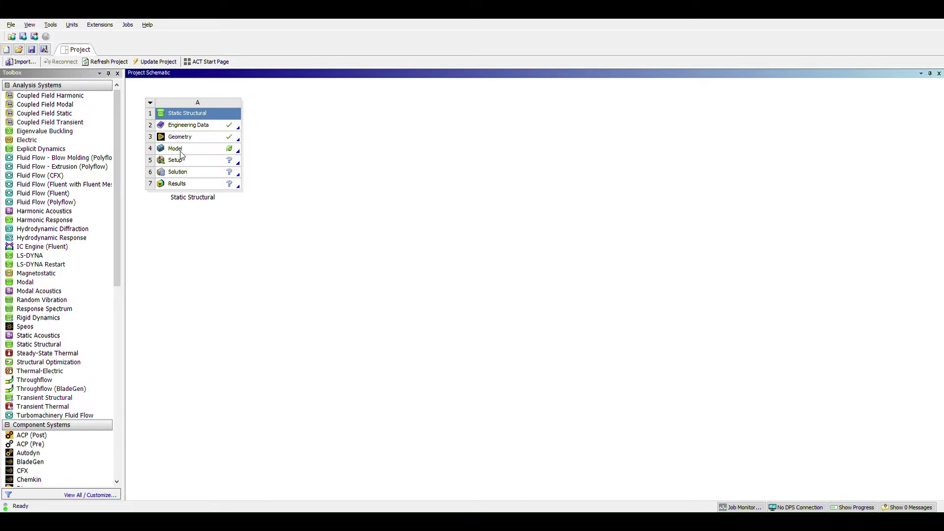
{"action": "left_click", "coordinate": [215, 151]}
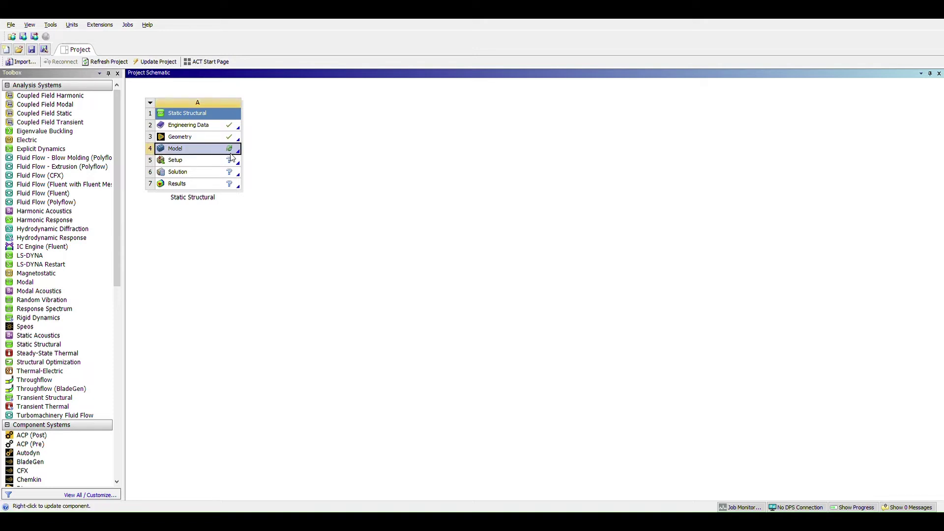
{"action": "double_click", "coordinate": [234, 159]}
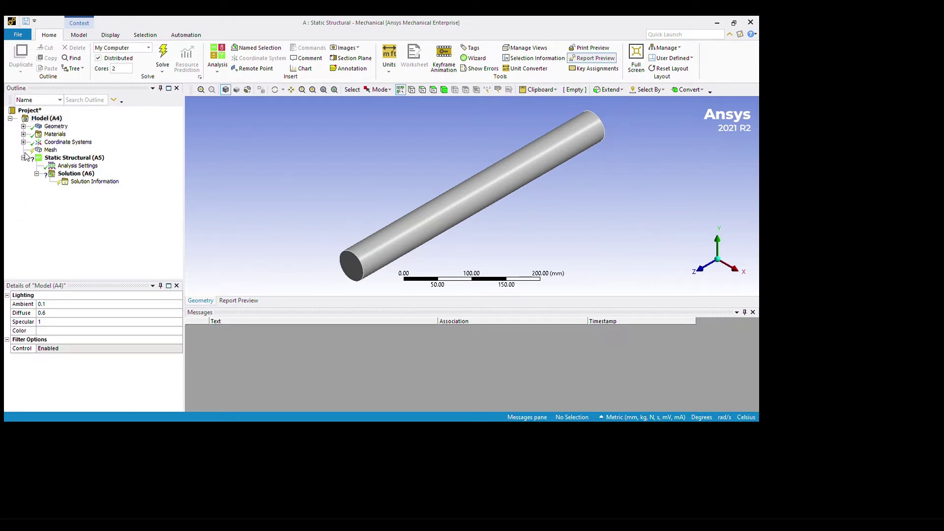
Step: Assign AL 1100-O to the SYS\Solid body and verify it under Materials
{"action": "left_click", "coordinate": [24, 127]}
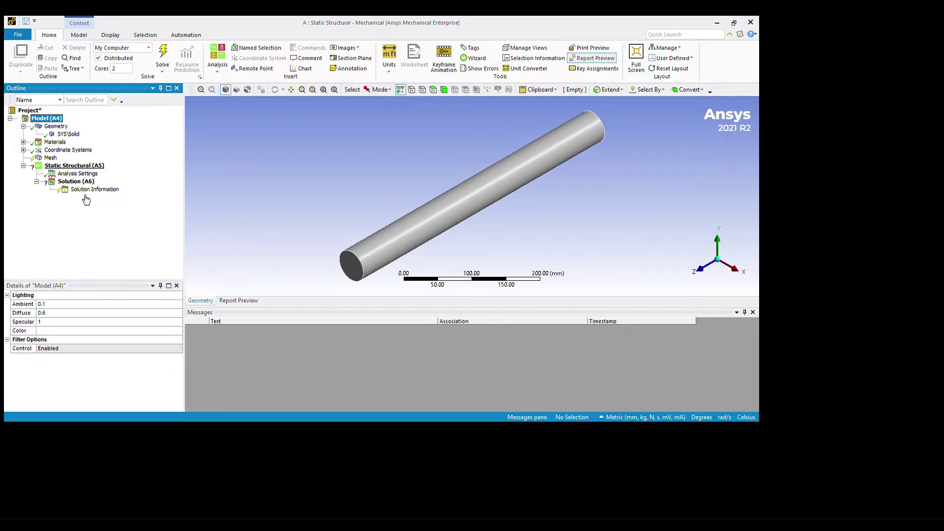
{"action": "left_click", "coordinate": [70, 135]}
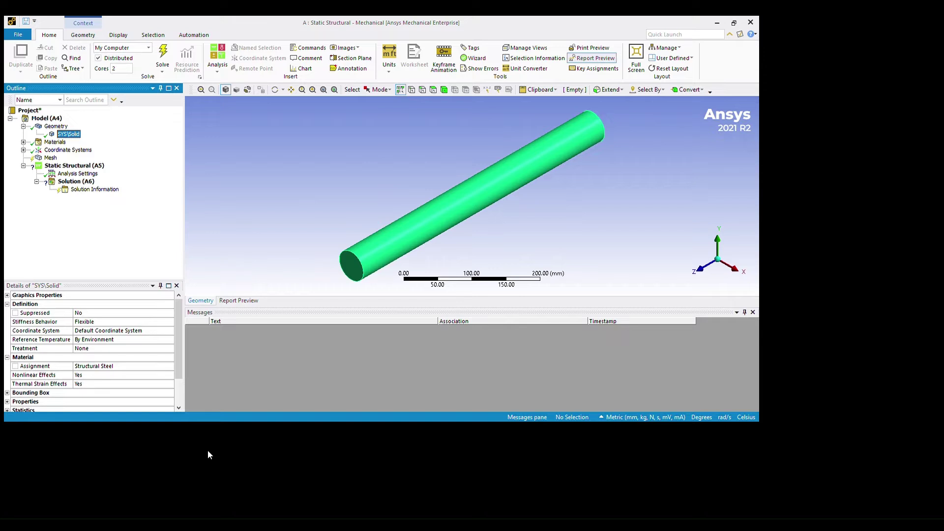
{"action": "left_click", "coordinate": [169, 366]}
{"action": "left_click", "coordinate": [170, 366]}
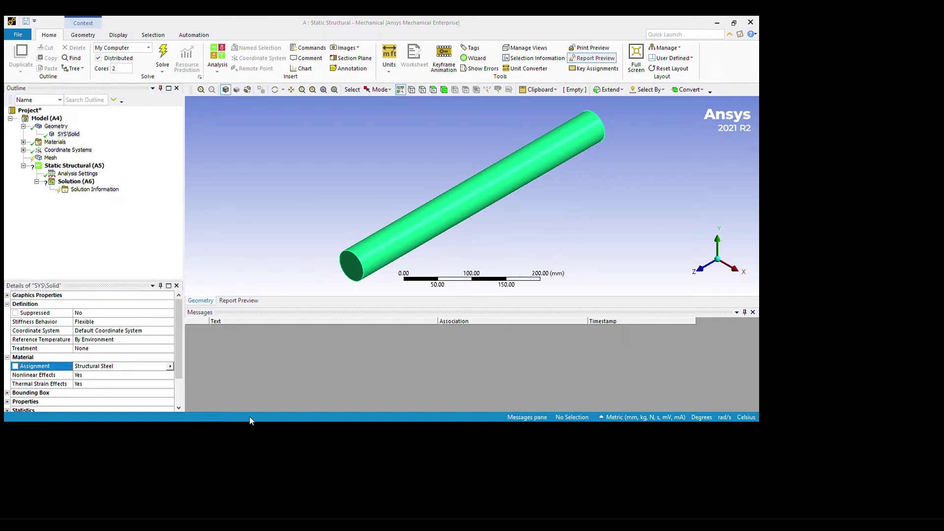
{"action": "left_click", "coordinate": [260, 379]}
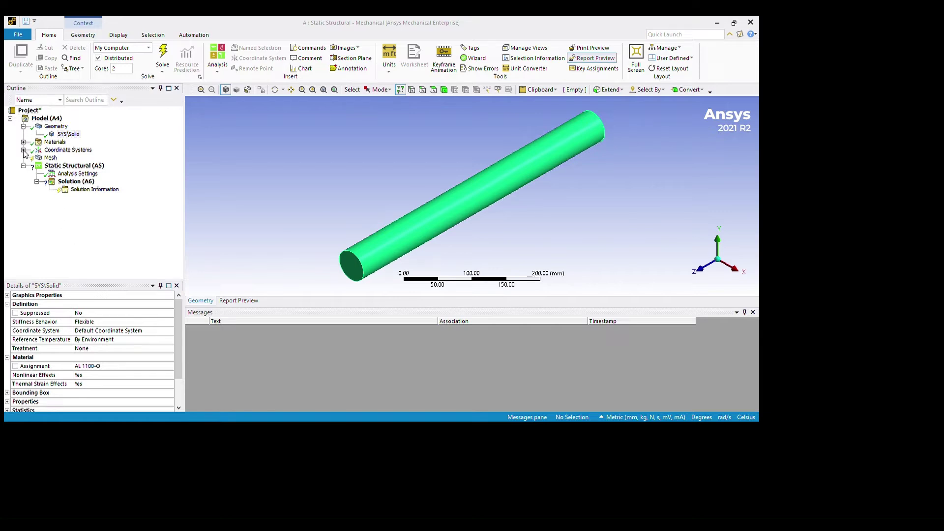
{"action": "left_click", "coordinate": [23, 127]}
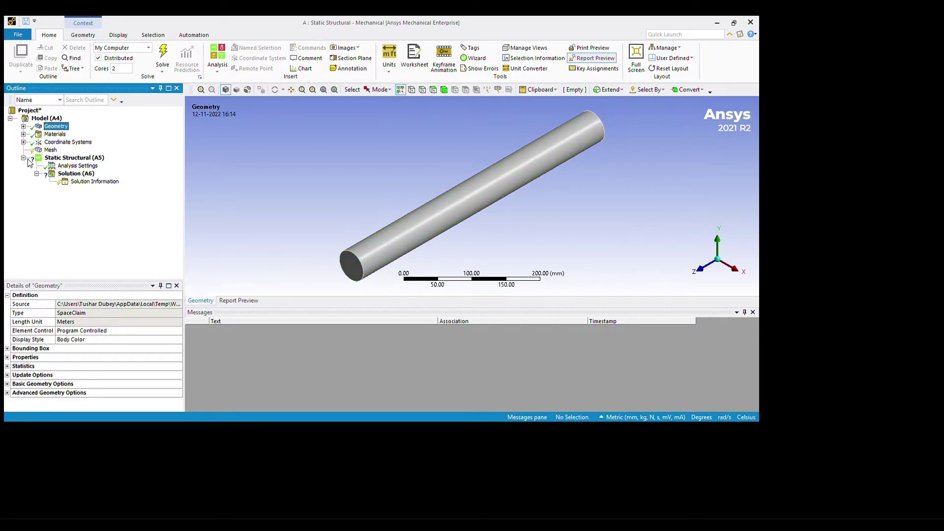
{"action": "left_click", "coordinate": [24, 134]}
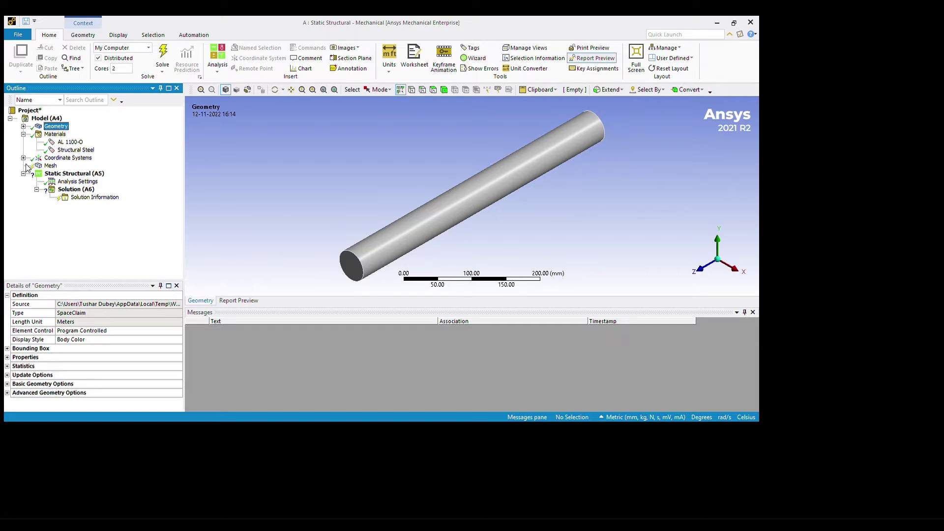
{"action": "left_click", "coordinate": [23, 134]}
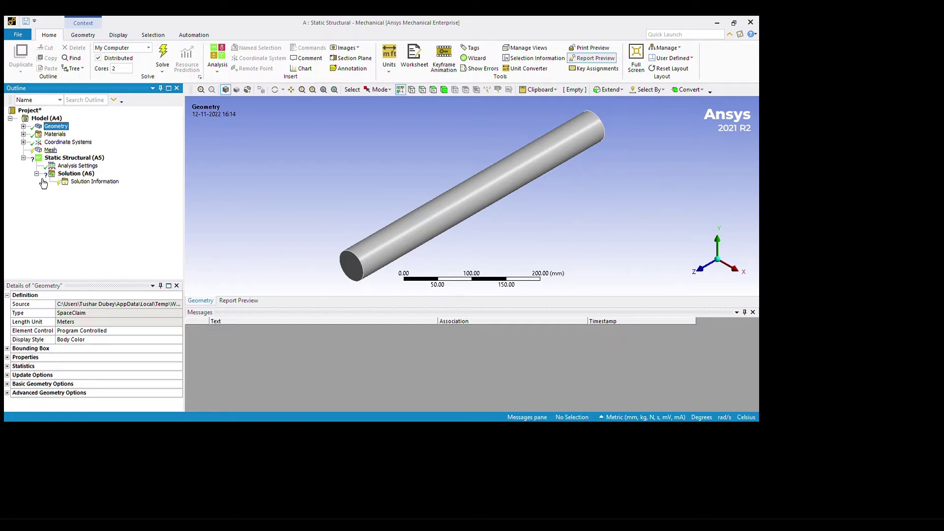
Step: Generate the default mesh (1376 nodes, 253 elements) and insert a Sizing control under Mesh
{"action": "left_click", "coordinate": [50, 150]}
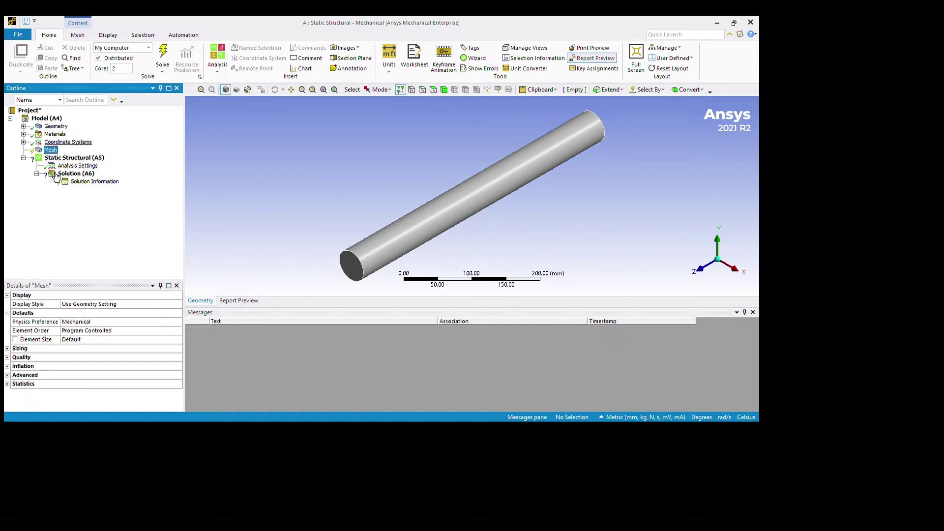
{"action": "left_click", "coordinate": [103, 200]}
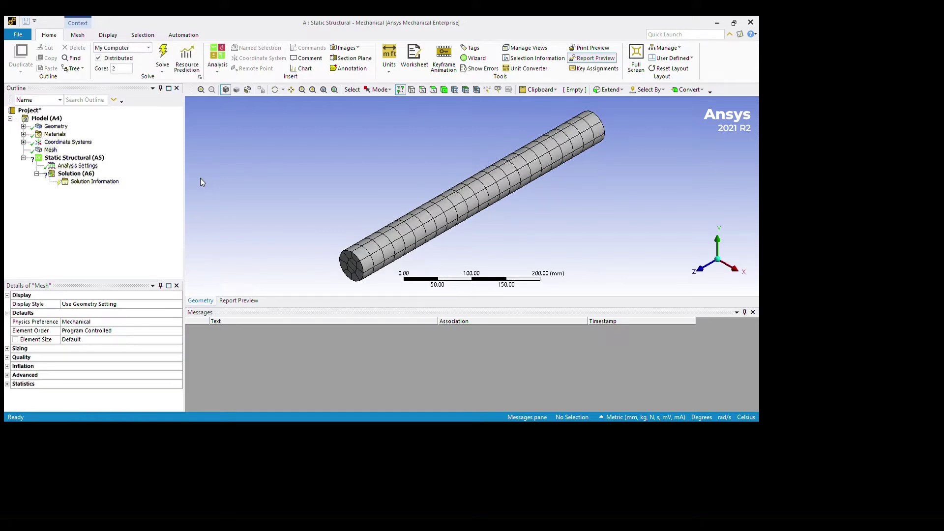
{"action": "middle_click_drag", "start_coordinate": [606, 240], "coordinate": [481, 214]}
{"action": "middle_click_drag", "start_coordinate": [672, 218], "coordinate": [535, 231]}
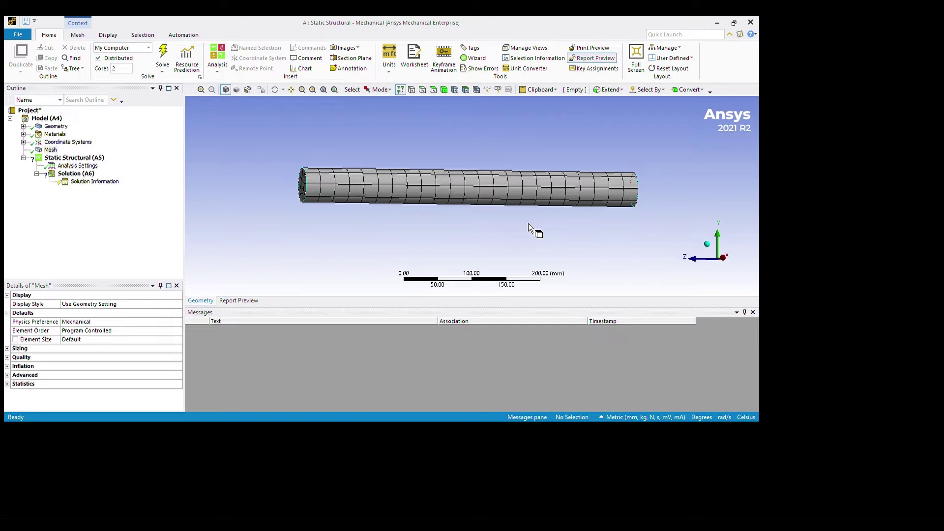
{"action": "double_click", "coordinate": [135, 384]}
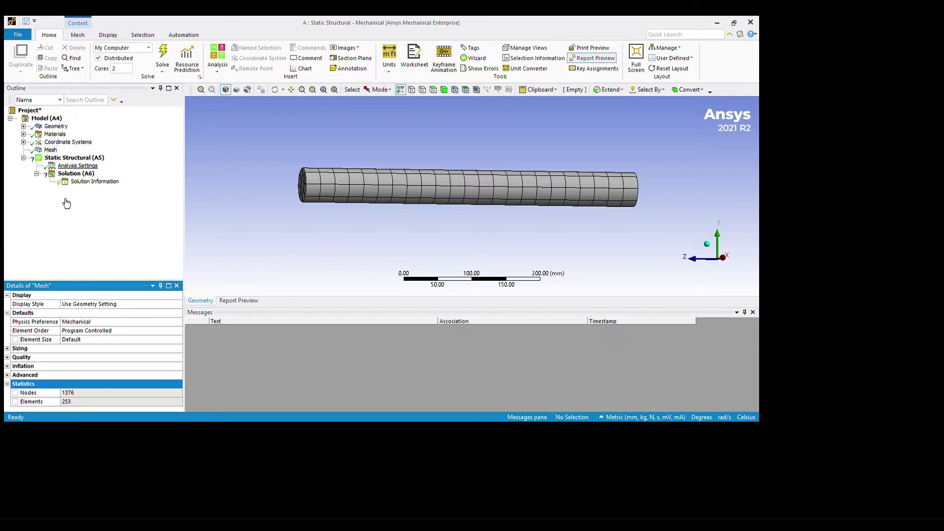
{"action": "left_click", "coordinate": [64, 183]}
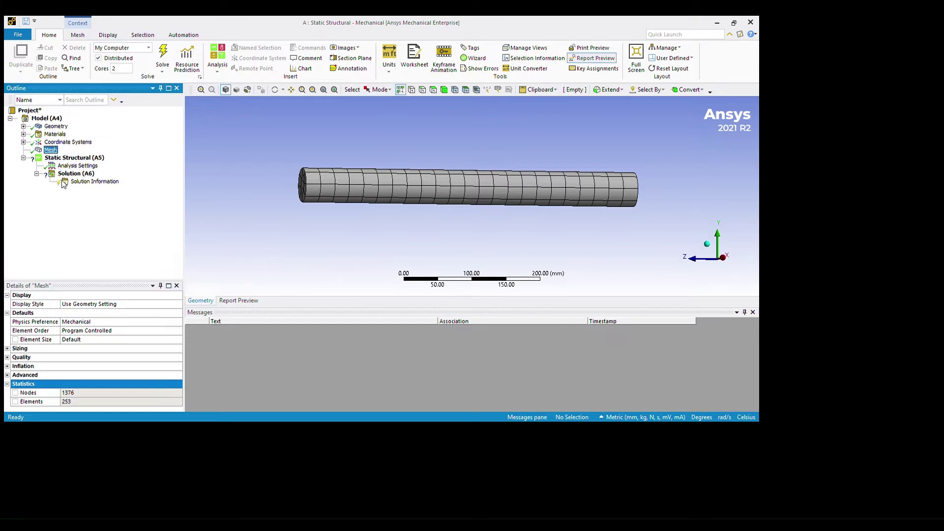
{"action": "left_click", "coordinate": [220, 205]}
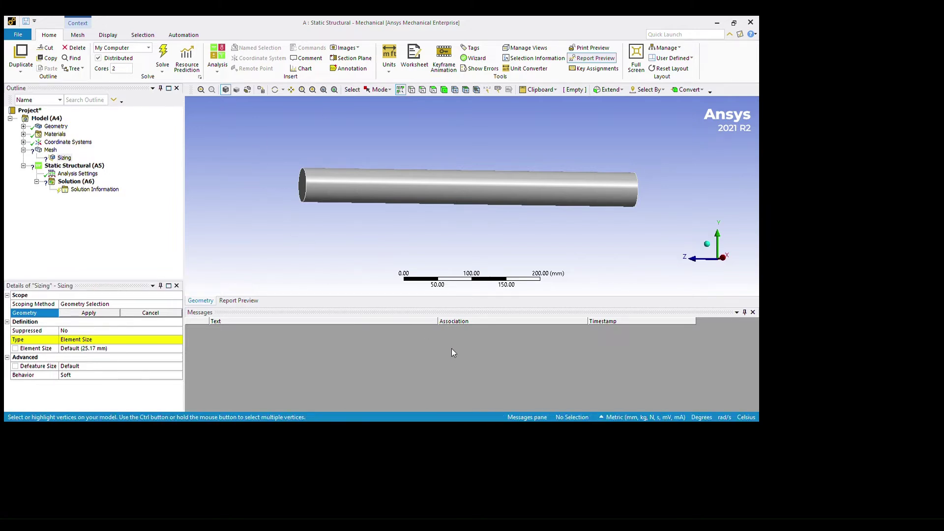
Step: Scope the Body Sizing to the beam body and set its element size to 10 mm
{"action": "key", "text": "ctrl+b"}
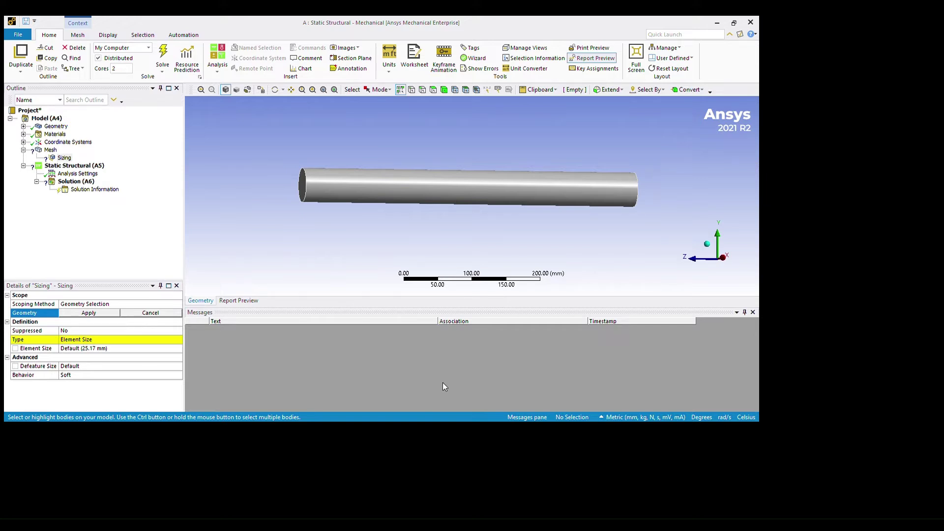
{"action": "left_click", "coordinate": [398, 198]}
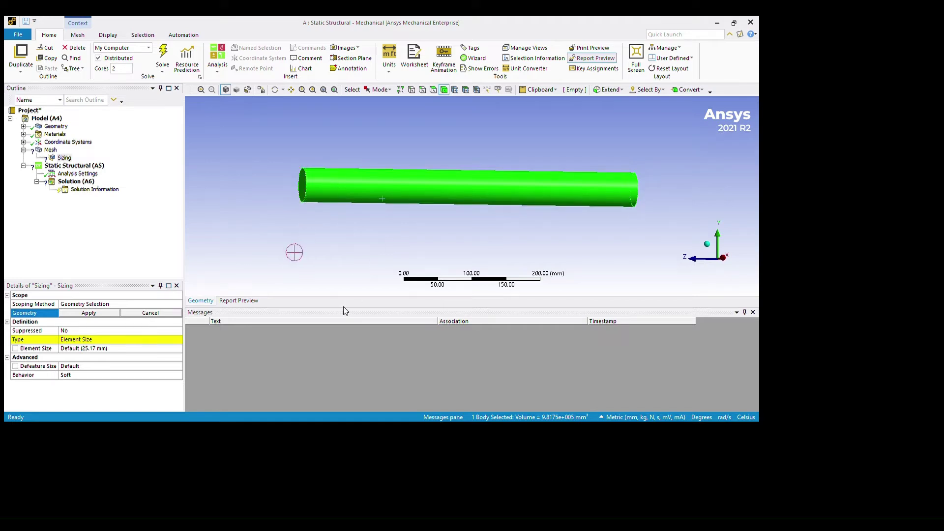
{"action": "left_click", "coordinate": [114, 383]}
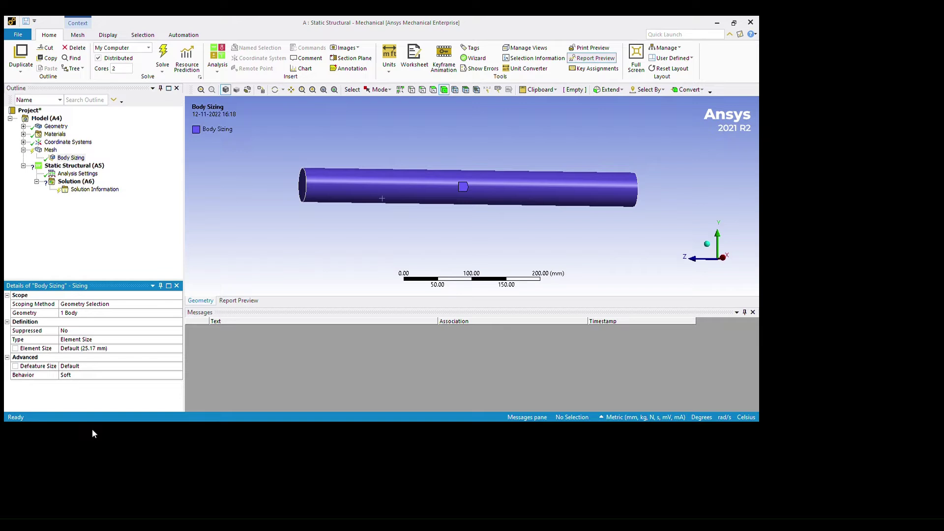
{"action": "left_click", "coordinate": [78, 348]}
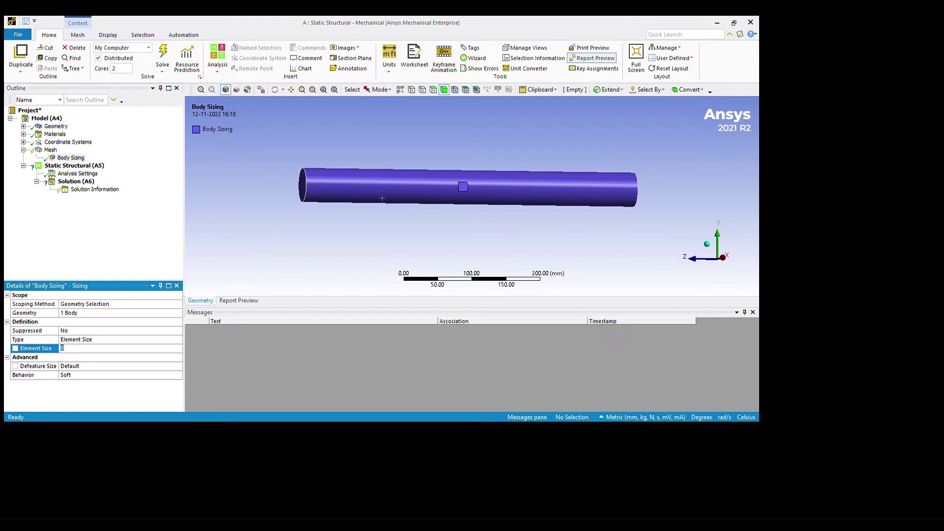
{"action": "type", "text": "1"}
{"action": "key", "text": "BackSpace"}
{"action": "type", "text": "10"}
{"action": "key", "text": "Return"}
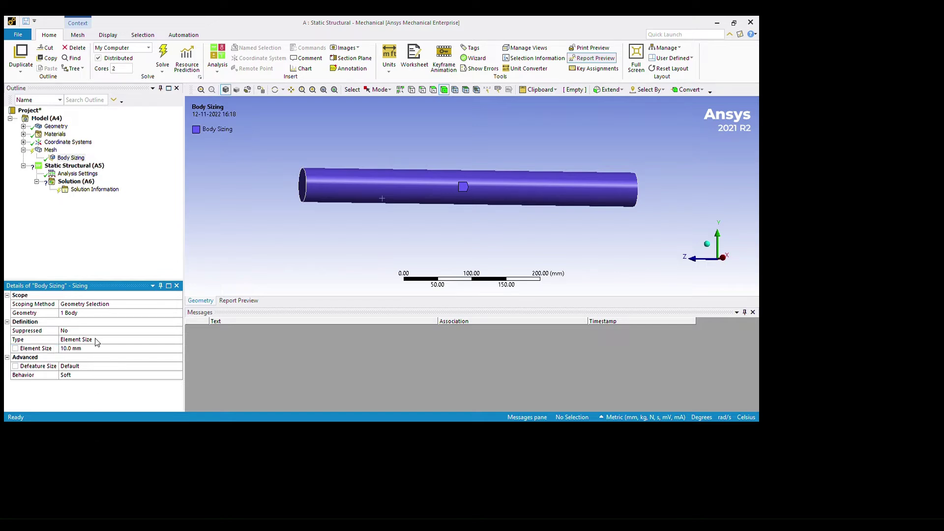
Step: Regenerate the mesh with the 10 mm sizing, giving 7760 nodes and 1581 elements
{"action": "left_click", "coordinate": [51, 150]}
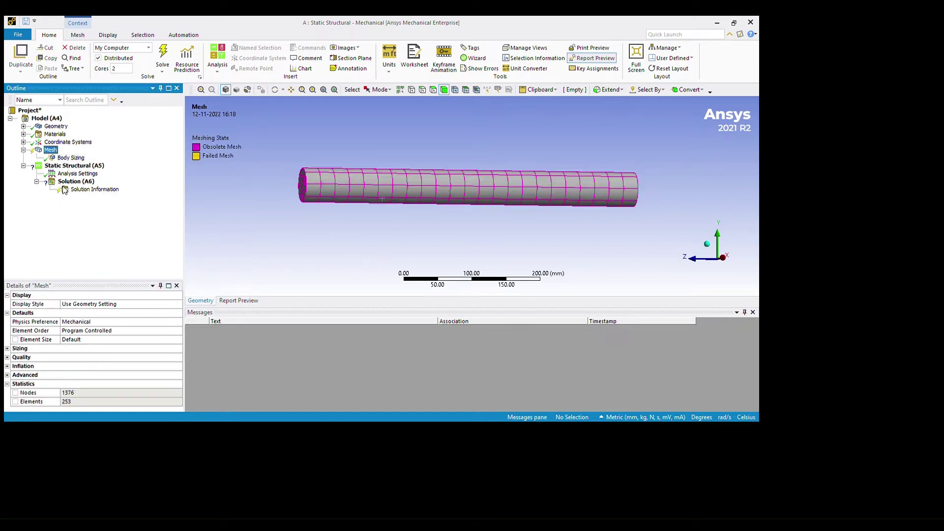
{"action": "left_click", "coordinate": [88, 211]}
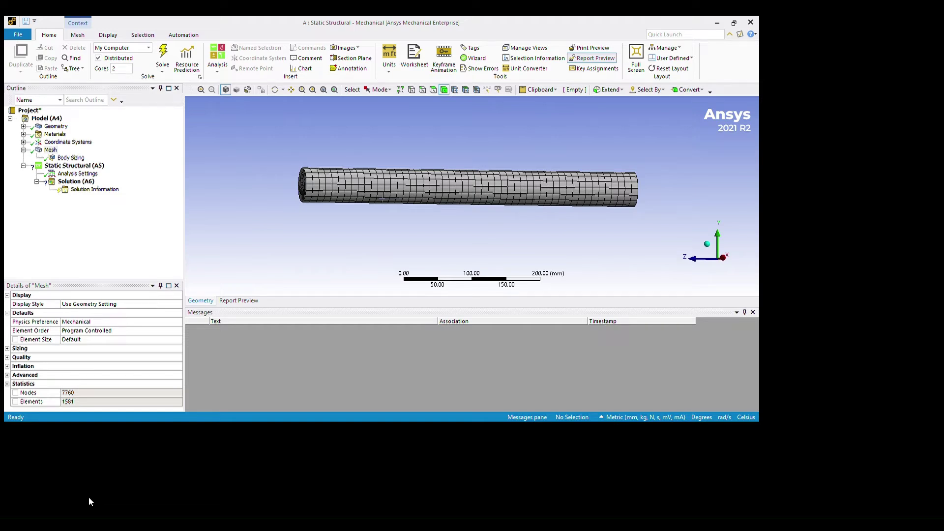
{"action": "middle_click_drag", "start_coordinate": [443, 228], "coordinate": [562, 227]}
{"action": "scroll", "coordinate": [367, 225], "scroll_direction": "up", "scroll_amount": 5}
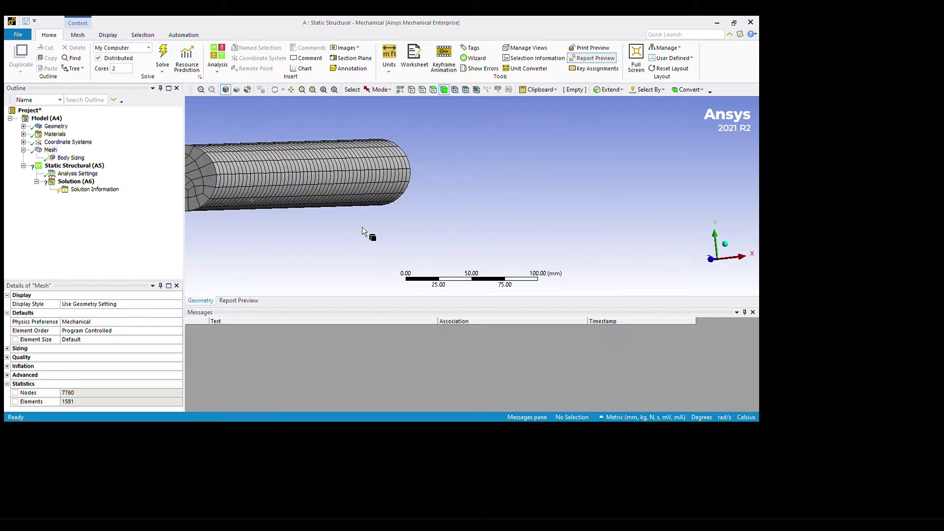
{"action": "middle_click_drag", "start_coordinate": [362, 226], "coordinate": [575, 241], "text": "ctrl"}
{"action": "scroll", "coordinate": [388, 240], "scroll_direction": "up", "scroll_amount": 4}
Step: Orbit and zoom to inspect the refined mesh from diagonal and end-on views
{"action": "middle_click_drag", "start_coordinate": [388, 240], "coordinate": [454, 273], "text": "ctrl"}
{"action": "scroll", "coordinate": [500, 279], "scroll_direction": "down", "scroll_amount": 12}
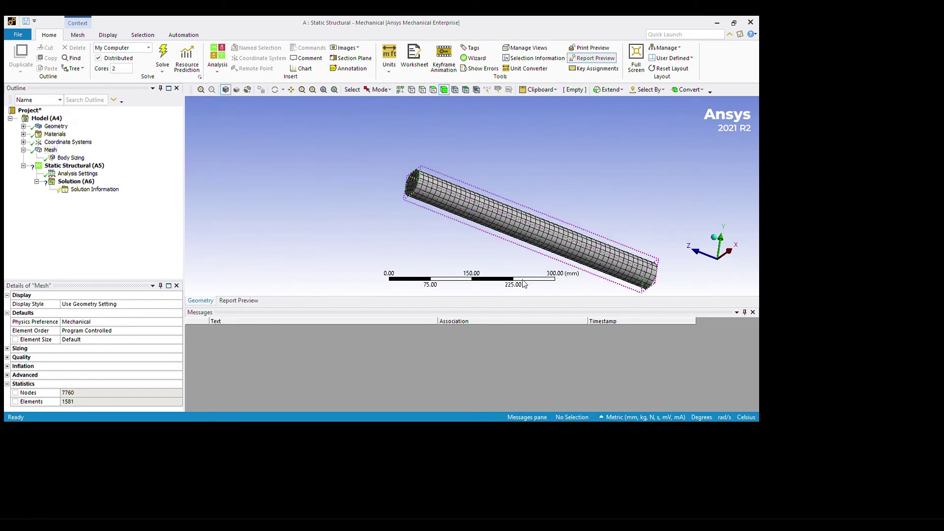
{"action": "middle_click_drag", "start_coordinate": [652, 302], "coordinate": [515, 213]}
{"action": "scroll", "coordinate": [515, 213], "scroll_direction": "up", "scroll_amount": 3}
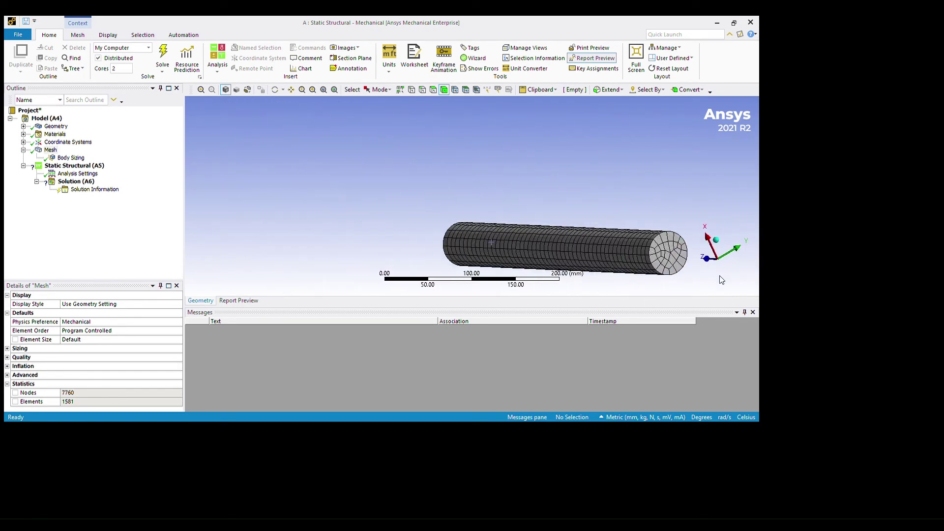
{"action": "scroll", "coordinate": [639, 255], "scroll_direction": "up", "scroll_amount": 4}
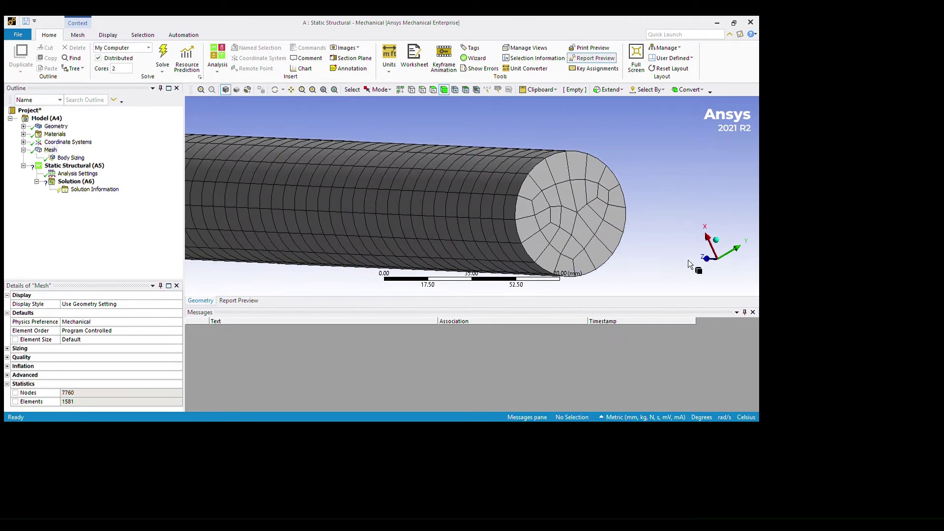
{"action": "scroll", "coordinate": [412, 241], "scroll_direction": "down", "scroll_amount": 3}
{"action": "middle_click_drag", "start_coordinate": [412, 242], "coordinate": [538, 231]}
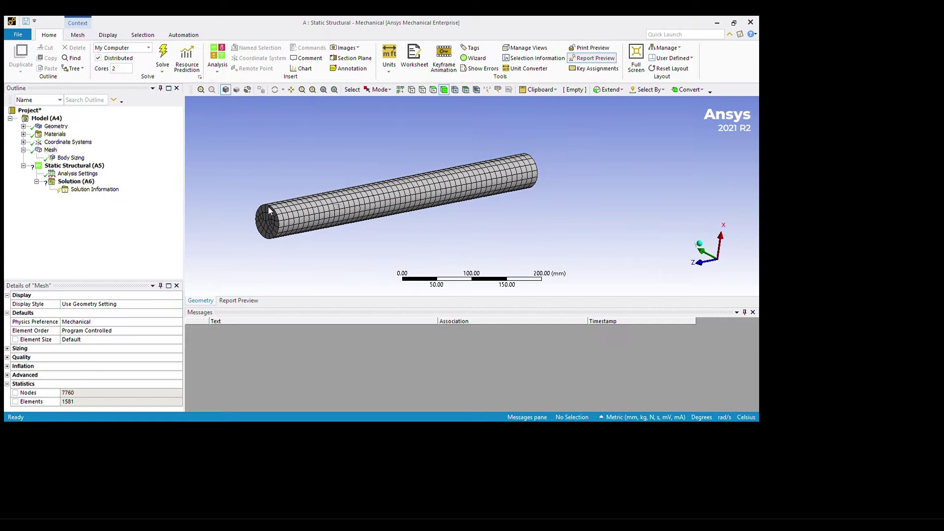
{"action": "left_click", "coordinate": [62, 186]}
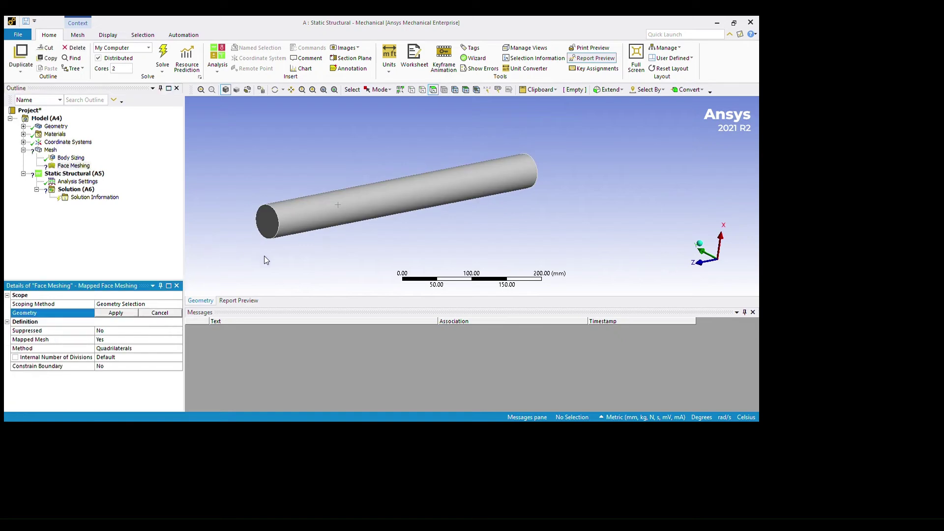
Step: Scope the mapped face meshing to both end faces of the cylinder
{"action": "left_click", "coordinate": [270, 225]}
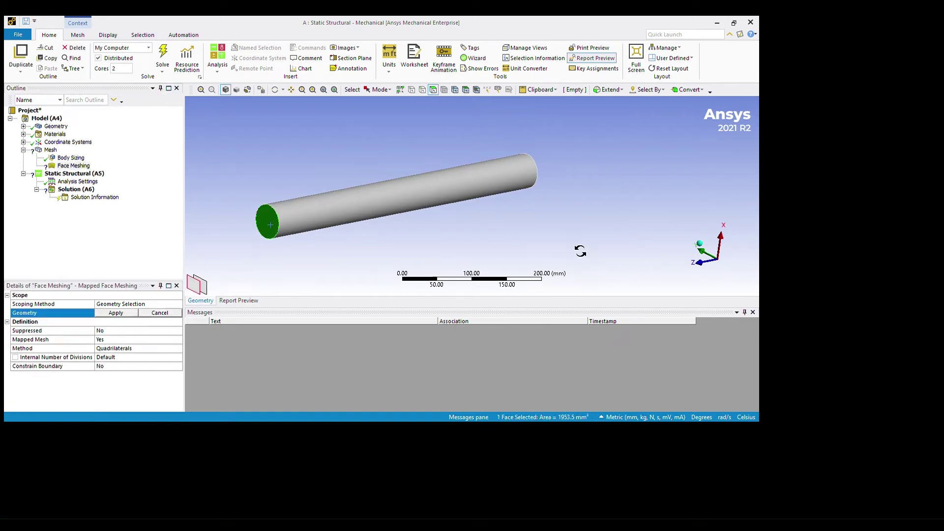
{"action": "middle_click_drag", "start_coordinate": [580, 251], "coordinate": [437, 266]}
{"action": "left_click", "coordinate": [546, 197], "text": "ctrl"}
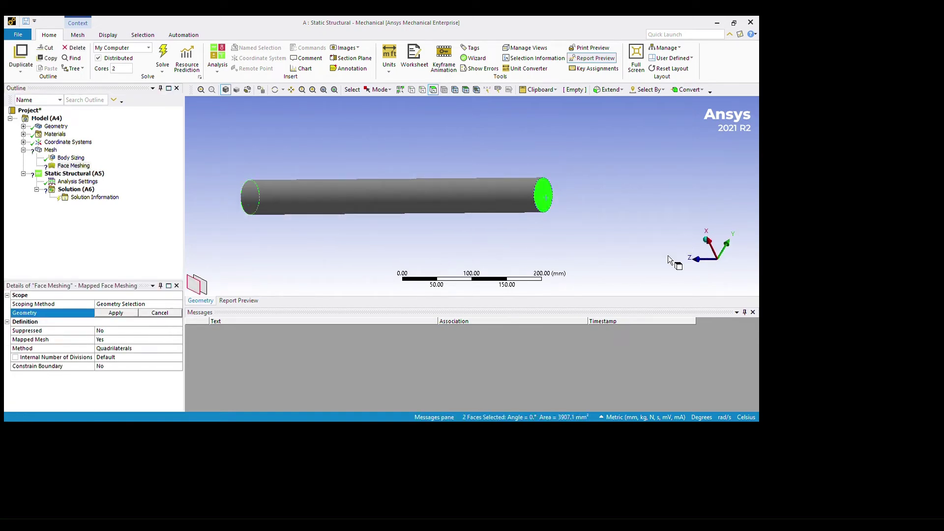
{"action": "left_click", "coordinate": [141, 391]}
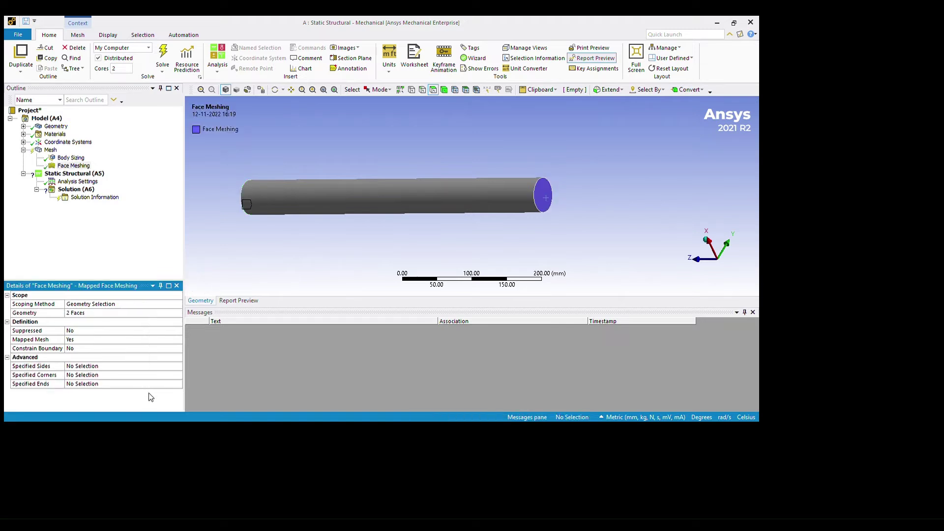
Step: Inspect the existing 8299-element mesh from oblique and isometric views, then reselect Face Meshing
{"action": "left_click", "coordinate": [50, 149]}
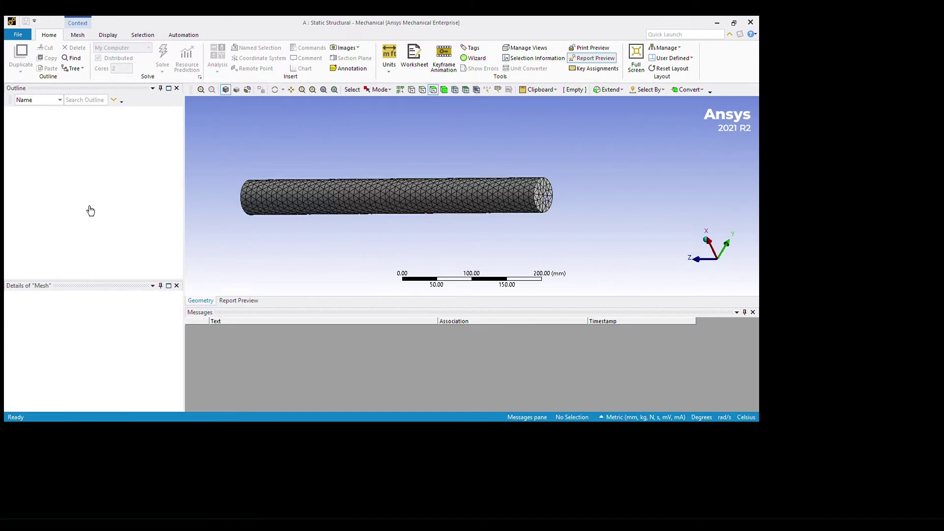
{"action": "scroll", "coordinate": [672, 260], "scroll_direction": "up", "scroll_amount": 3}
{"action": "middle_click_drag", "start_coordinate": [756, 244], "coordinate": [371, 176]}
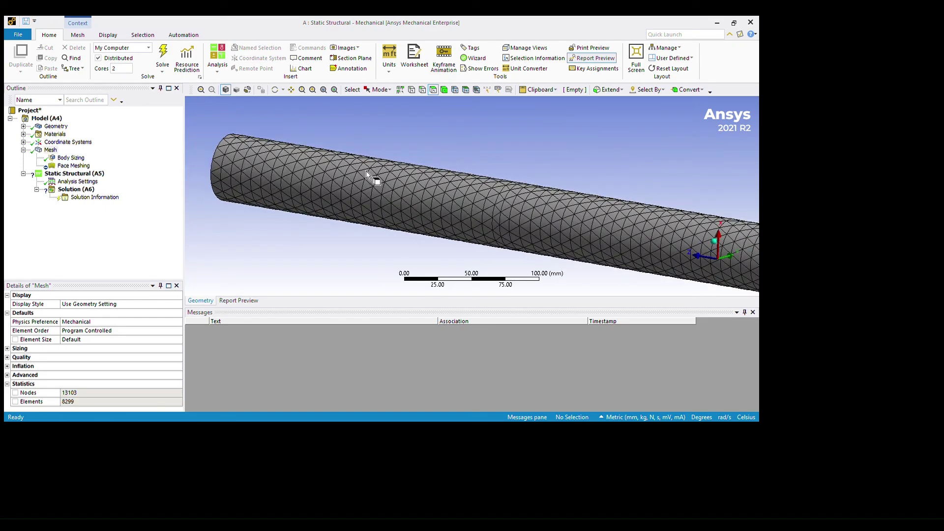
{"action": "scroll", "coordinate": [682, 279], "scroll_direction": "down", "scroll_amount": 5}
{"action": "middle_click_drag", "start_coordinate": [683, 278], "coordinate": [765, 294]}
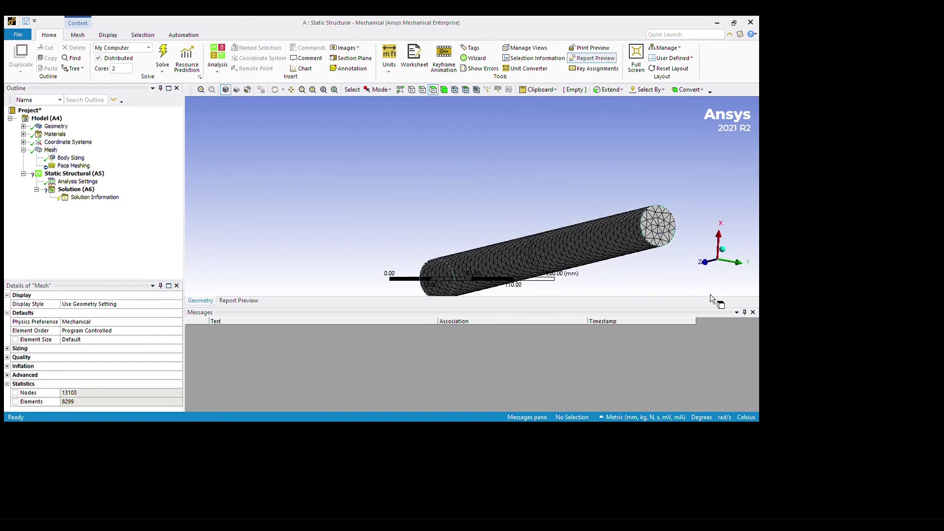
{"action": "left_click", "coordinate": [898, 307]}
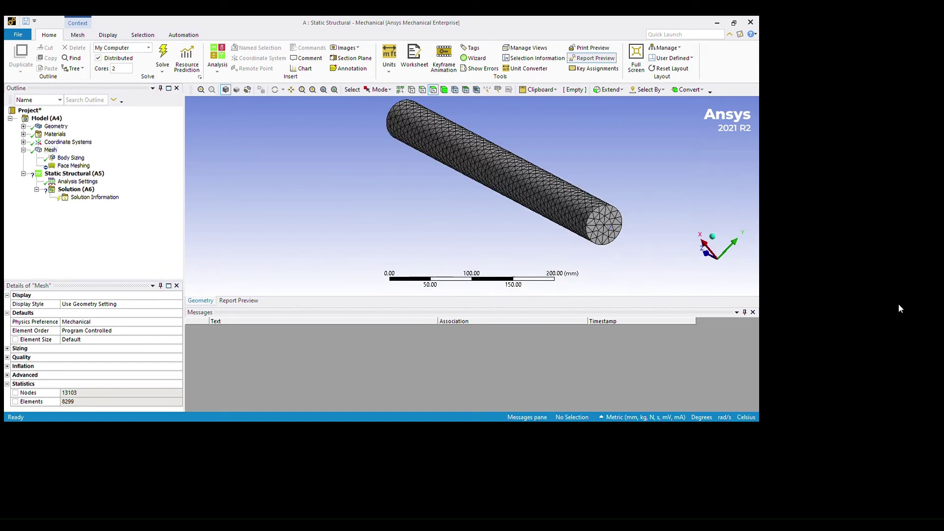
{"action": "scroll", "coordinate": [625, 241], "scroll_direction": "down", "scroll_amount": 5}
{"action": "scroll", "coordinate": [453, 290], "scroll_direction": "up", "scroll_amount": 1}
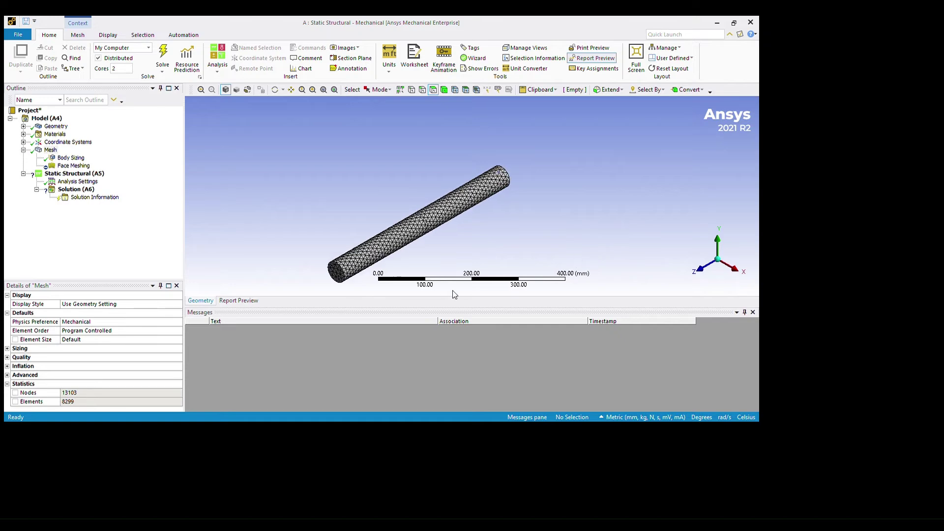
{"action": "scroll", "coordinate": [453, 290], "scroll_direction": "up", "scroll_amount": 2}
{"action": "middle_click_drag", "start_coordinate": [499, 278], "coordinate": [481, 220], "text": "ctrl"}
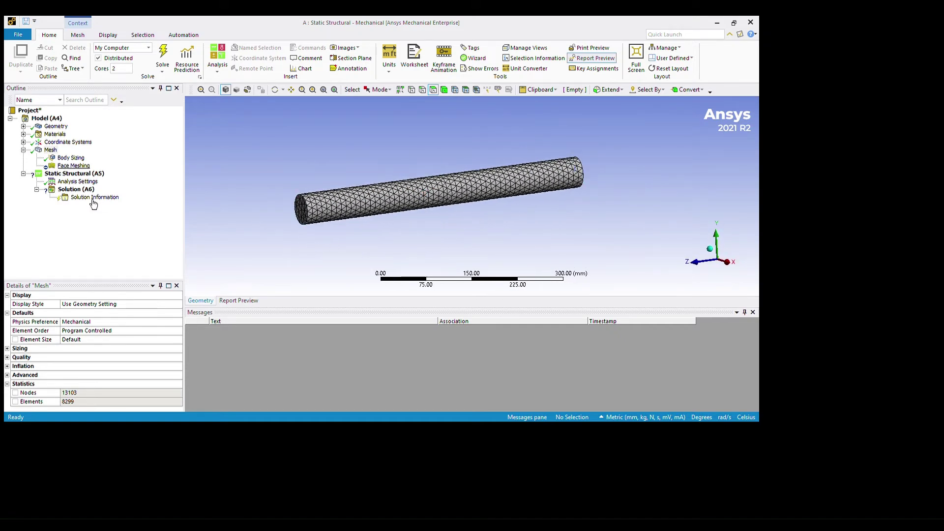
{"action": "left_click", "coordinate": [73, 166]}
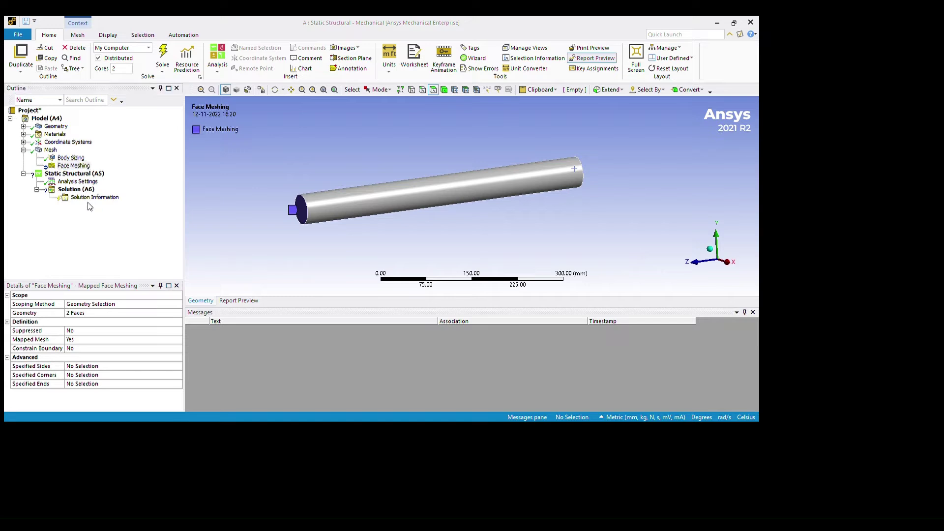
Step: Replace the face meshing with a Sizing control scoped to both cylinder end faces
{"action": "key", "text": "Delete"}
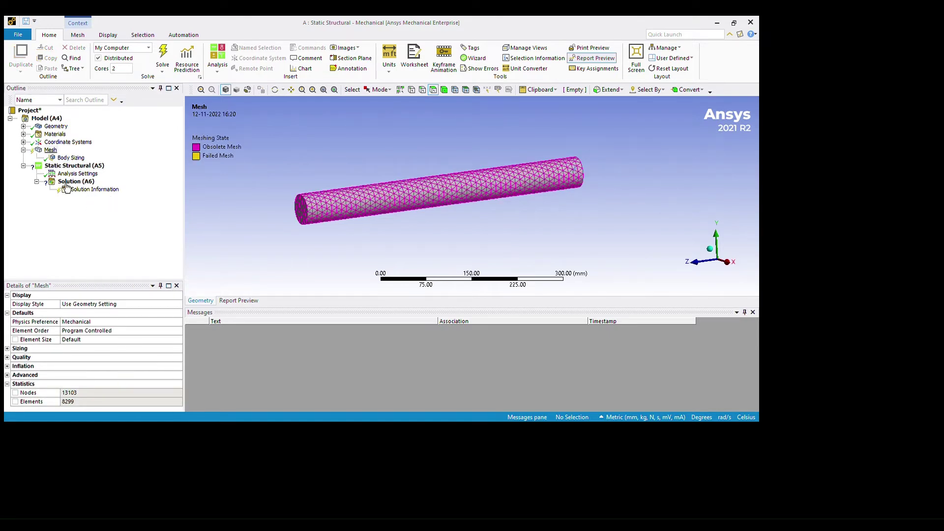
{"action": "left_click", "coordinate": [194, 201]}
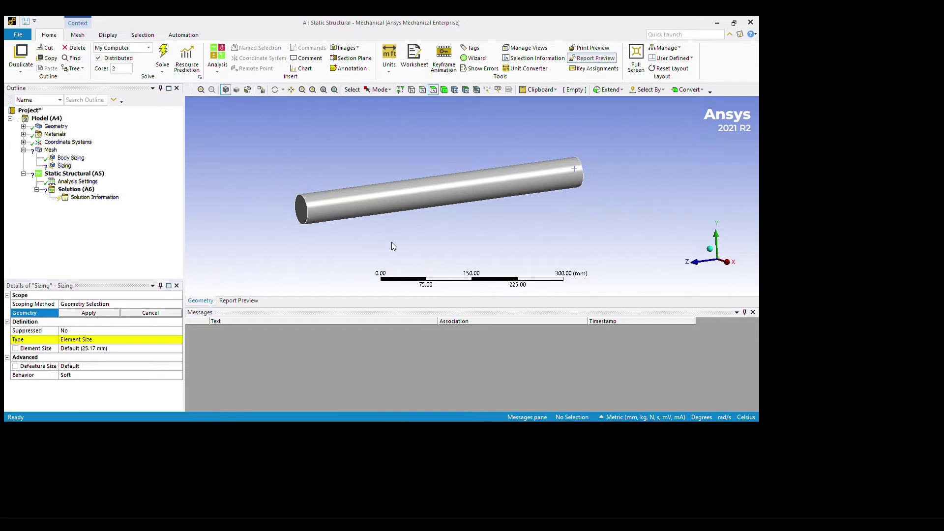
{"action": "left_click", "coordinate": [357, 204]}
{"action": "right_click_drag", "start_coordinate": [245, 220], "coordinate": [260, 223]}
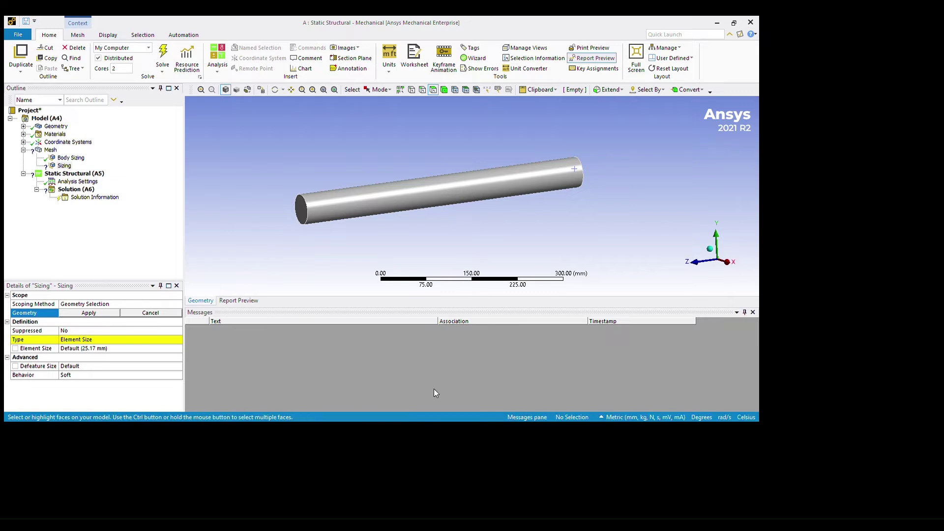
{"action": "left_click", "coordinate": [371, 255]}
{"action": "middle_click_drag", "start_coordinate": [753, 228], "coordinate": [709, 232]}
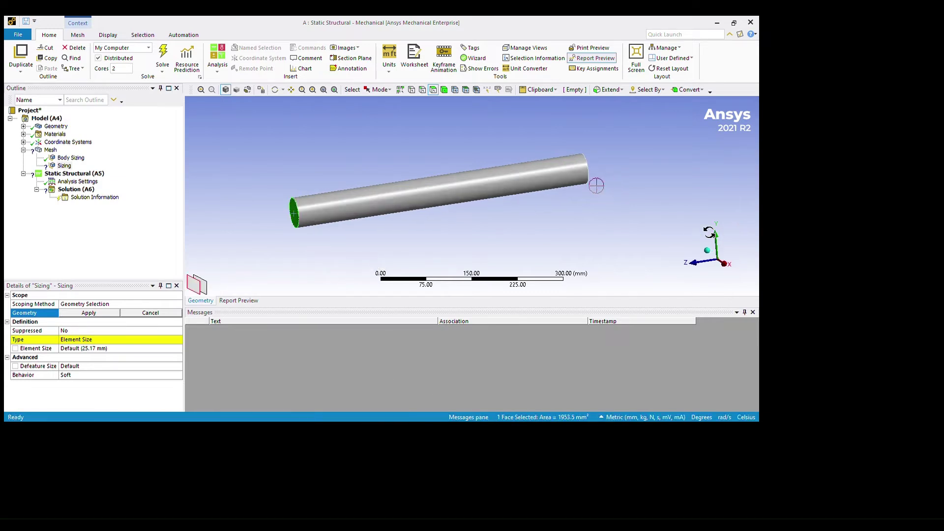
{"action": "middle_click_drag", "start_coordinate": [596, 185], "coordinate": [572, 194]}
{"action": "left_click", "coordinate": [571, 194], "text": "ctrl"}
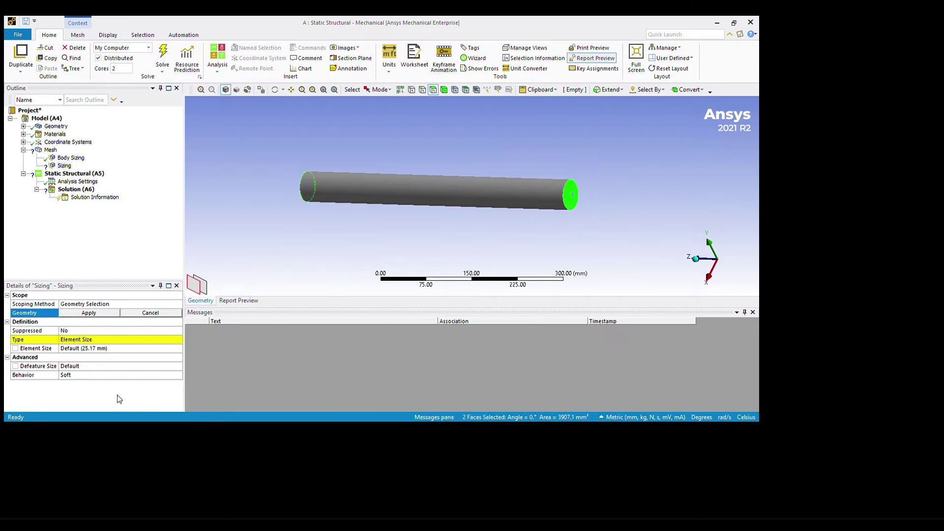
{"action": "left_click", "coordinate": [100, 313]}
Step: Set the face sizing to 10 mm and regenerate the mesh to 1581 elements
{"action": "left_click", "coordinate": [120, 348]}
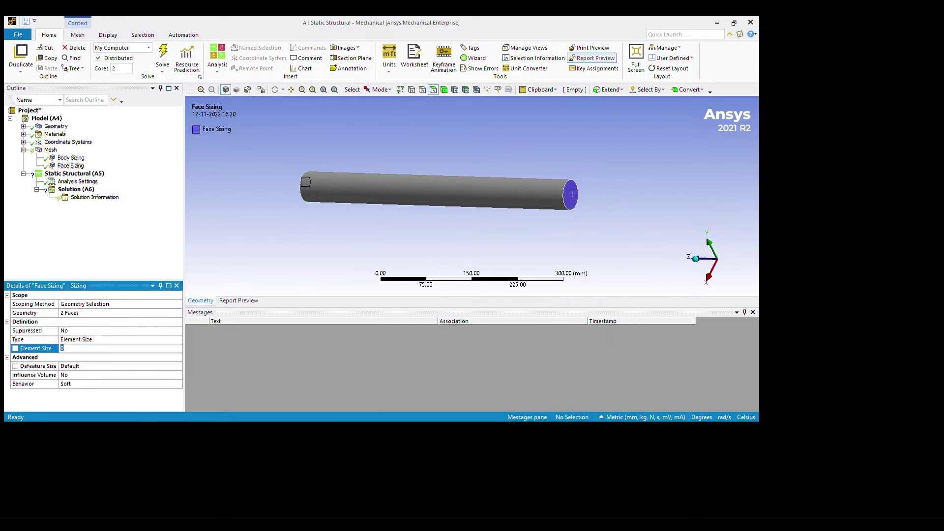
{"action": "type", "text": "10"}
{"action": "key", "text": "Return"}
{"action": "left_click", "coordinate": [51, 149]}
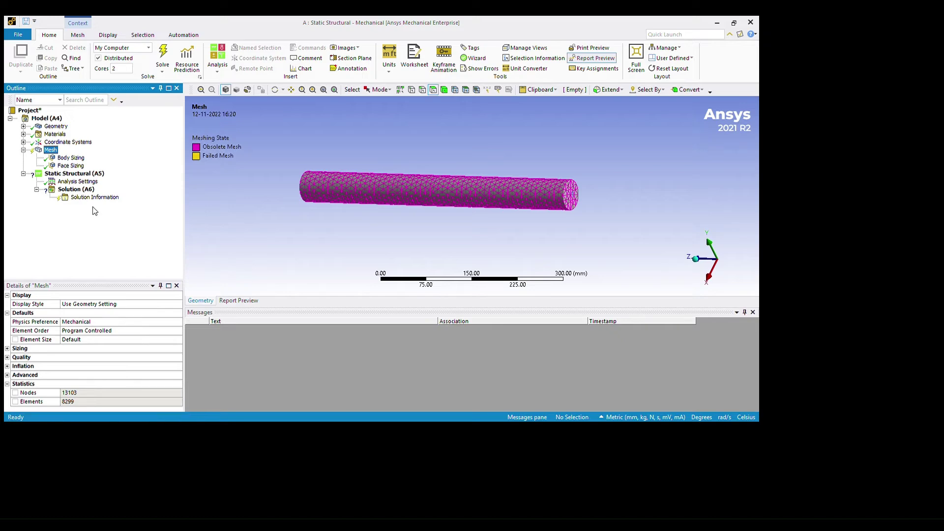
{"action": "key", "text": "ctrl+g"}
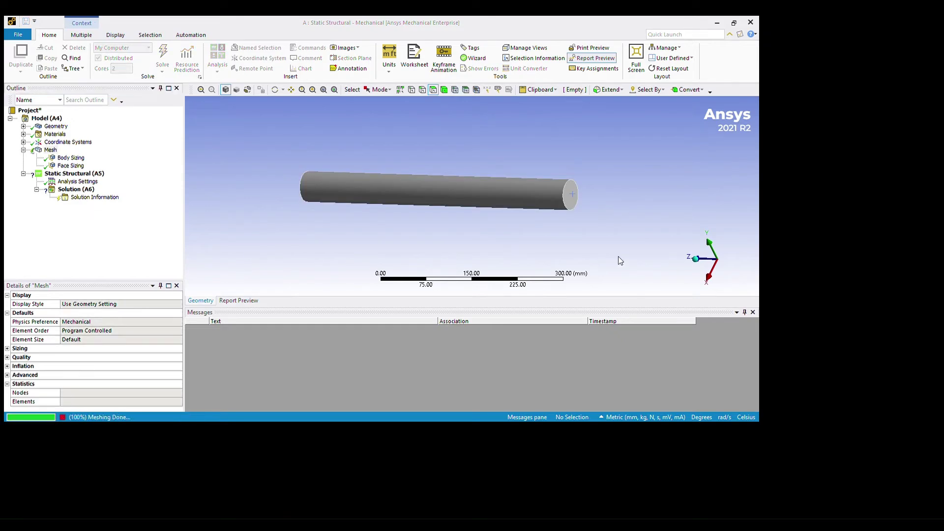
{"action": "scroll", "coordinate": [721, 238], "scroll_direction": "up", "scroll_amount": 6}
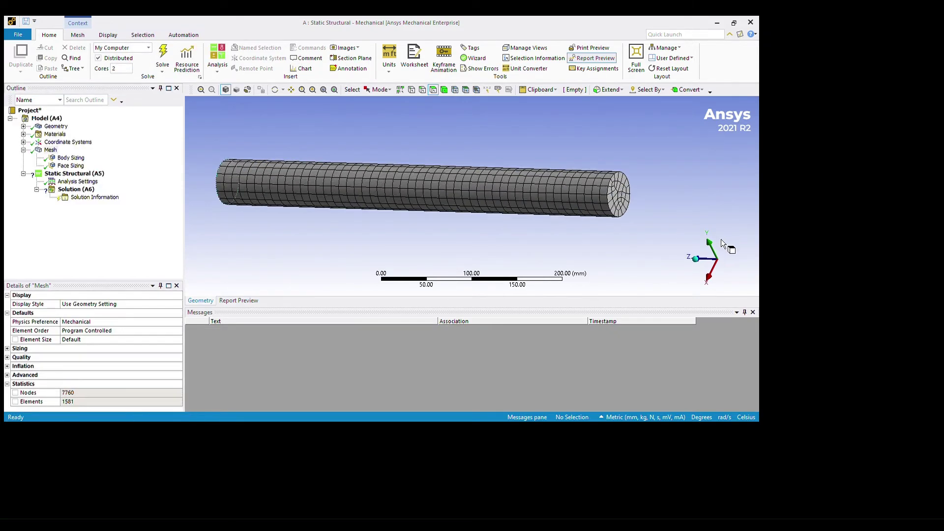
{"action": "middle_click_drag", "start_coordinate": [774, 246], "coordinate": [647, 251]}
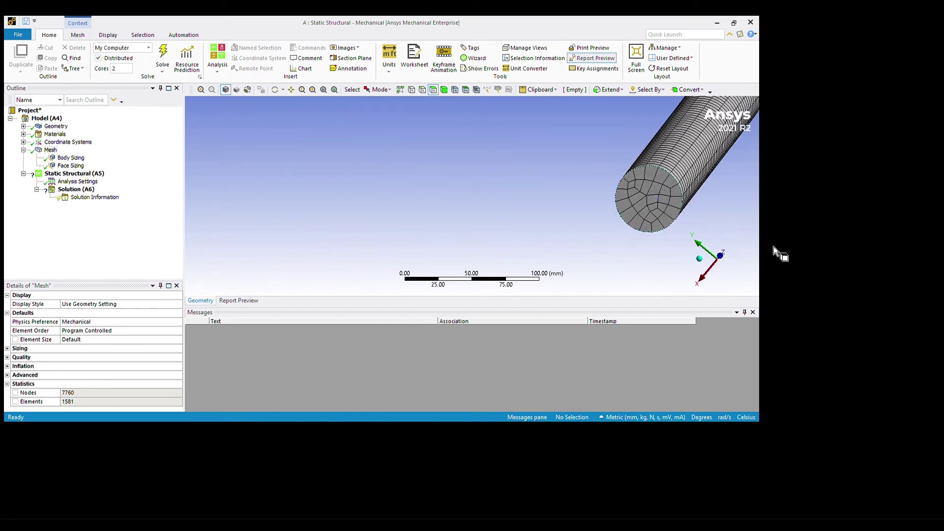
{"action": "middle_click_drag", "start_coordinate": [774, 247], "coordinate": [828, 246]}
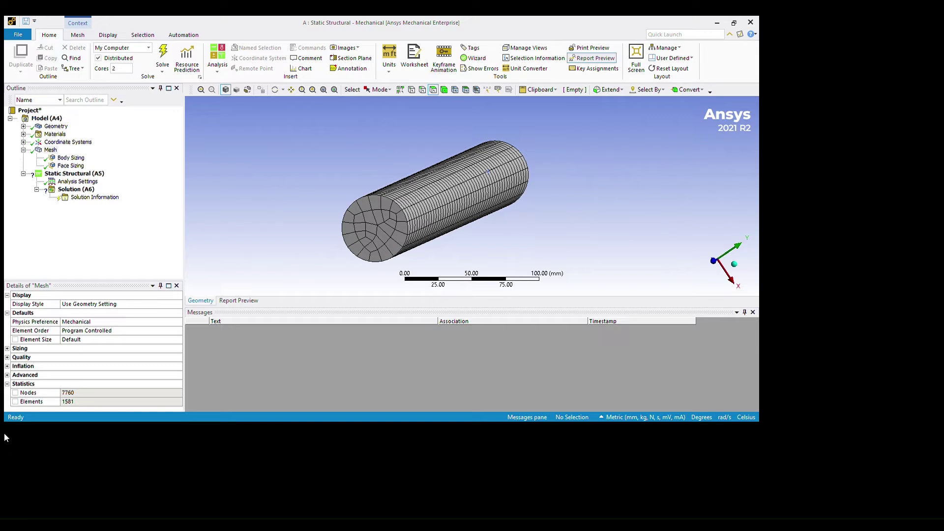
Step: Switch the mesh metric to Element Quality to chart the Hex20 elements
{"action": "left_click", "coordinate": [6, 358]}
{"action": "scroll", "coordinate": [109, 340], "scroll_direction": "down", "scroll_amount": 2}
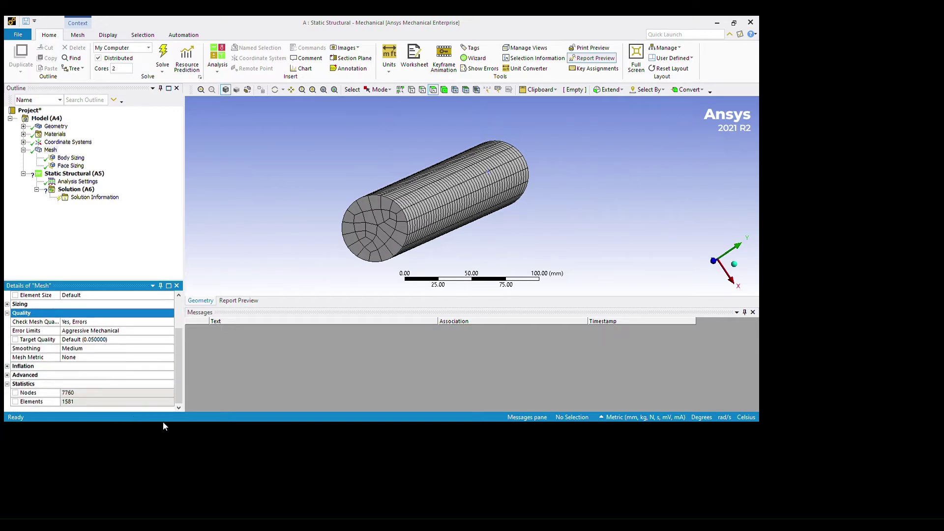
{"action": "left_click", "coordinate": [119, 357]}
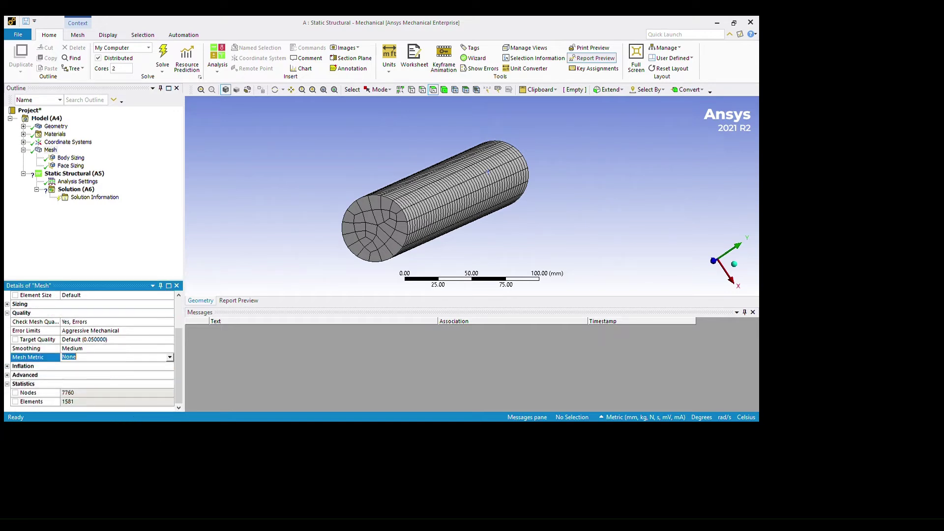
{"action": "left_click", "coordinate": [170, 358]}
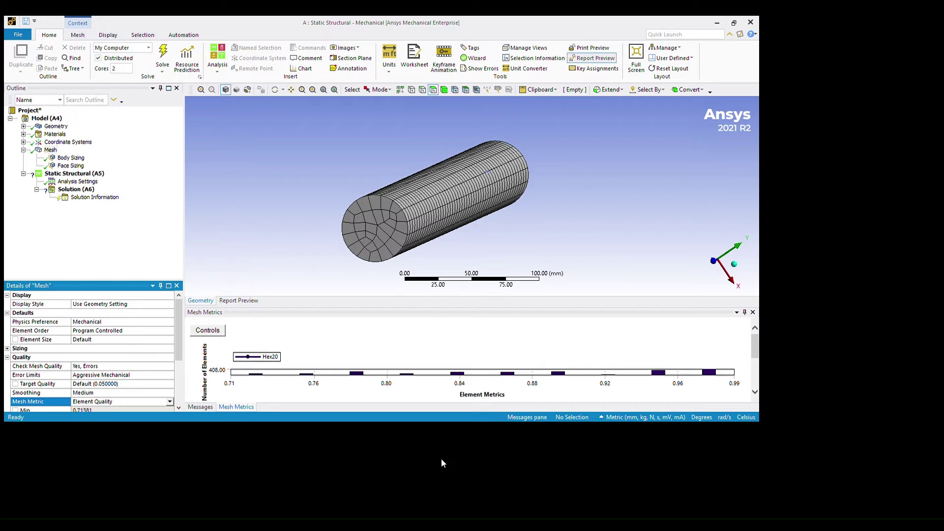
Step: Show the elements in each quality bar in turn, stepping up from 0.72
{"action": "left_click", "coordinate": [356, 373]}
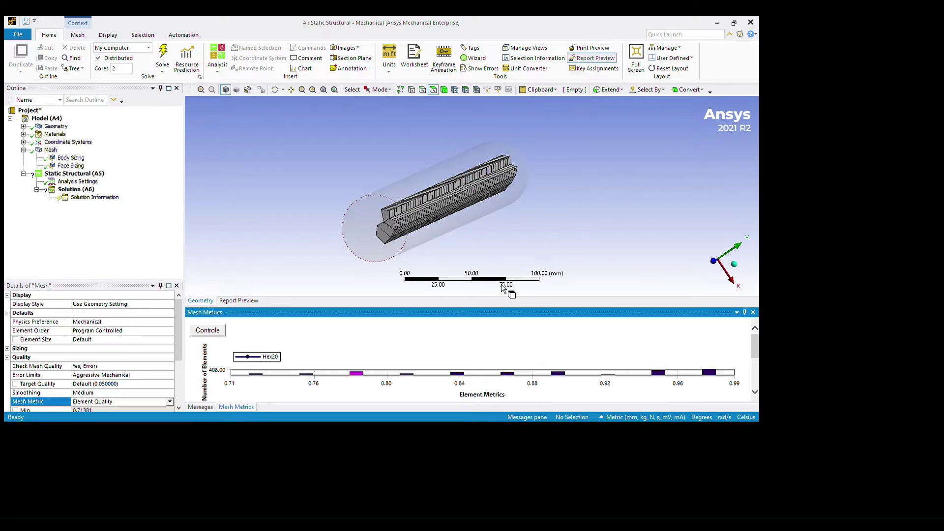
{"action": "scroll", "coordinate": [496, 286], "scroll_direction": "up", "scroll_amount": 2}
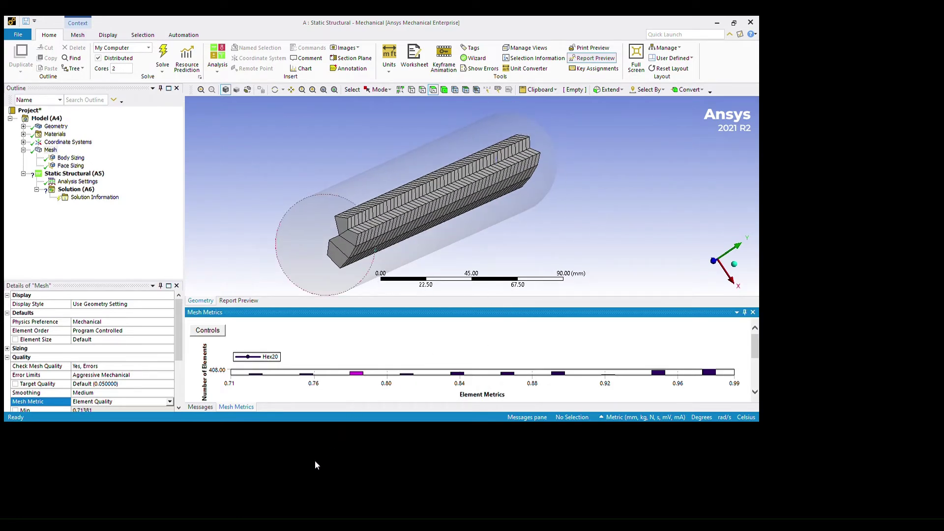
{"action": "left_click", "coordinate": [255, 373]}
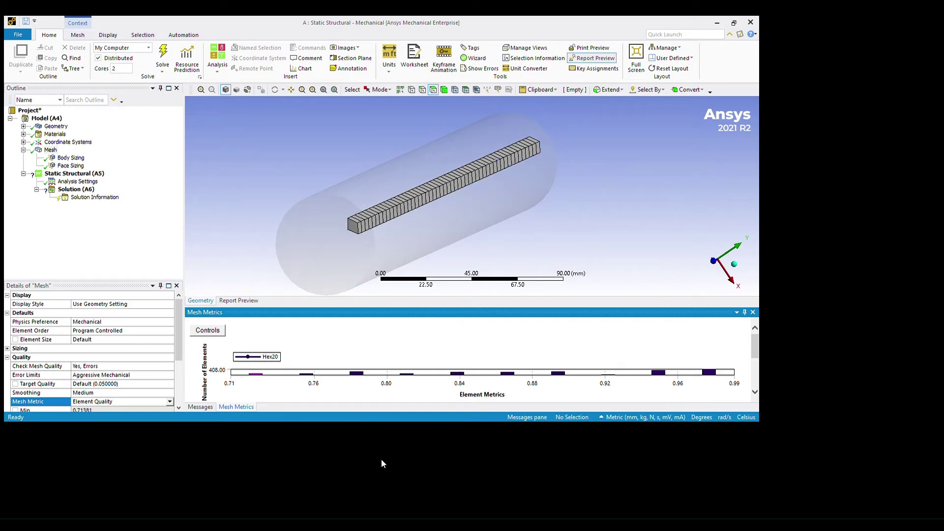
{"action": "key", "text": "Right"}
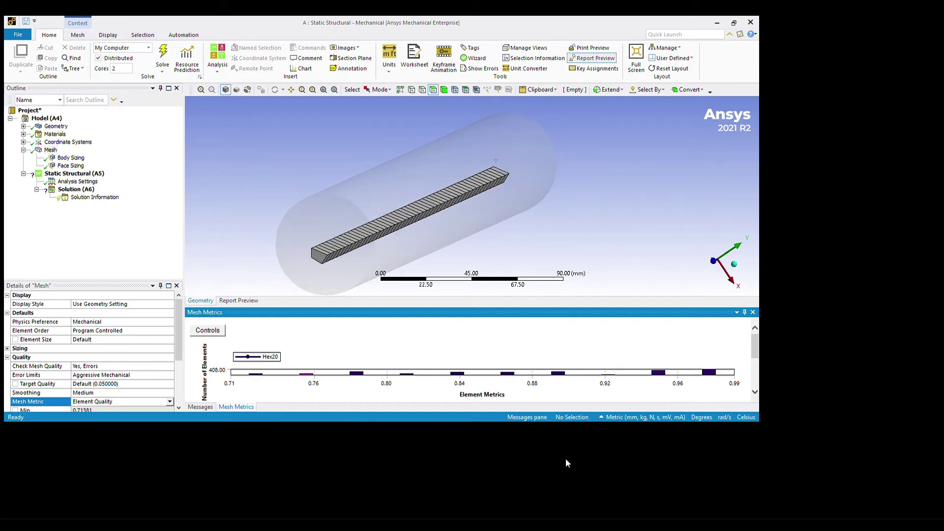
{"action": "key", "text": "Right"}
{"action": "key", "text": "Right"}
{"action": "key", "text": "Right"}
{"action": "key", "text": "Right"}
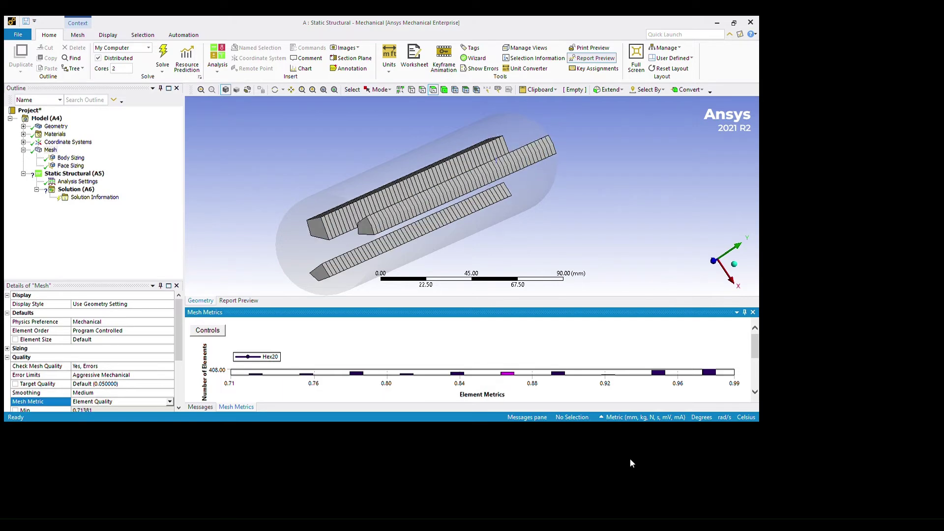
{"action": "key", "text": "Right"}
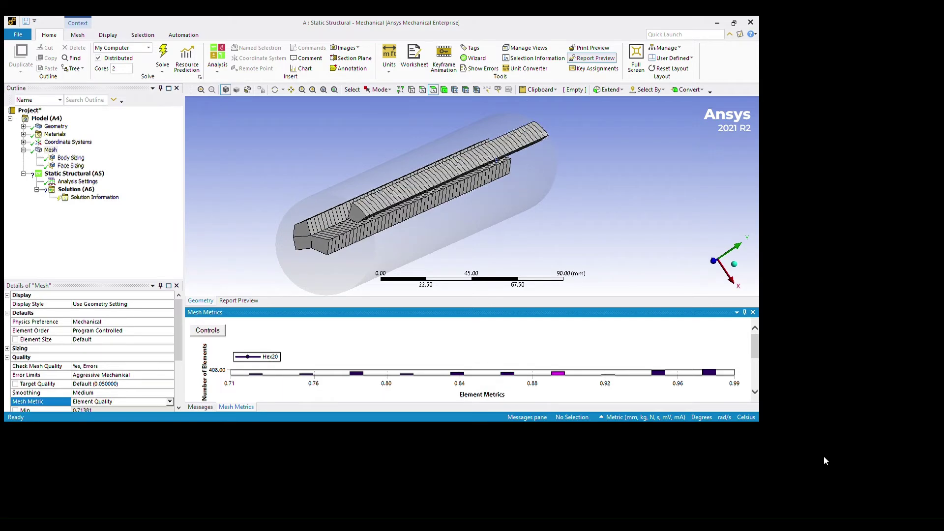
{"action": "key", "text": "Right"}
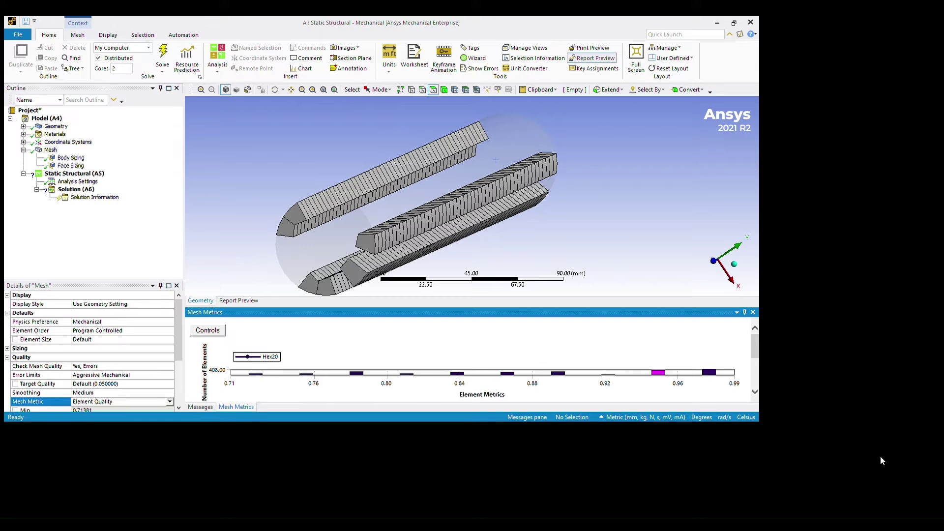
{"action": "key", "text": "Right"}
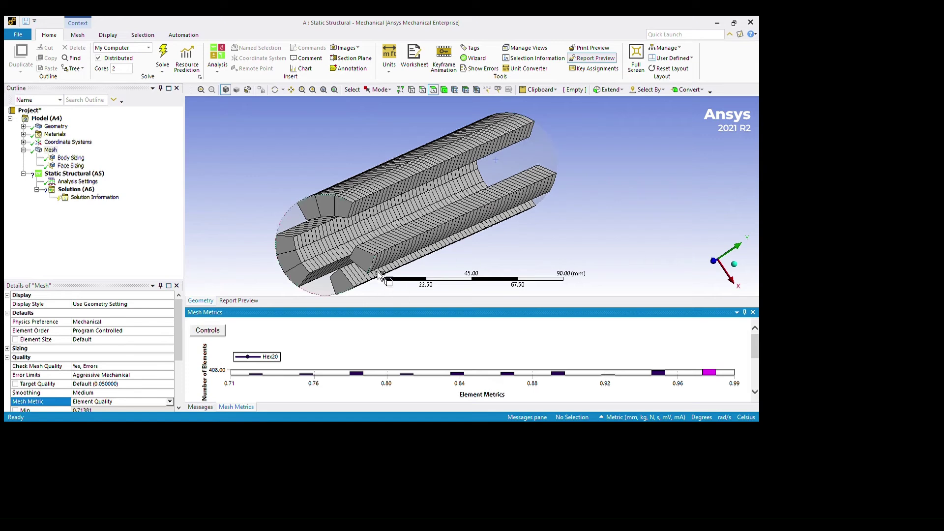
Step: Return to viewing and rotating the complete meshed cylinder
{"action": "left_click", "coordinate": [536, 456]}
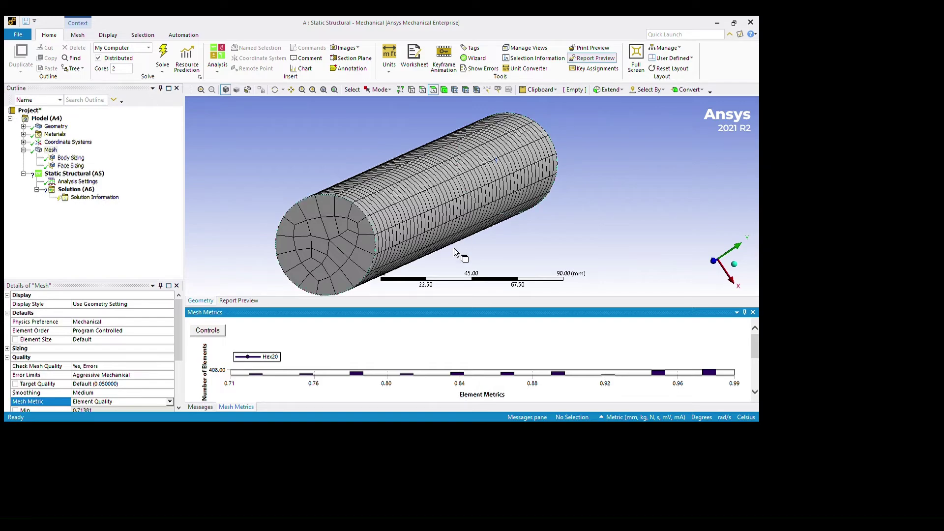
{"action": "scroll", "coordinate": [454, 247], "scroll_direction": "down", "scroll_amount": 1}
{"action": "mouse_move", "coordinate": [509, 267]}
{"action": "middle_mouse_down"}
{"action": "mouse_move", "coordinate": [444, 265]}
{"action": "mouse_move", "coordinate": [517, 275]}
{"action": "middle_mouse_up"}
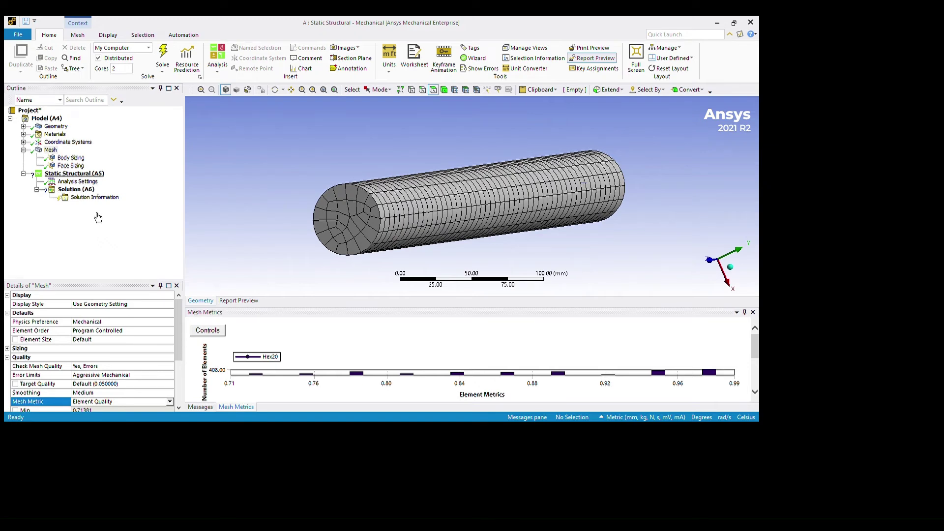
Step: Add a Fixed Support on one circular end face of the cylinder
{"action": "left_click", "coordinate": [78, 174]}
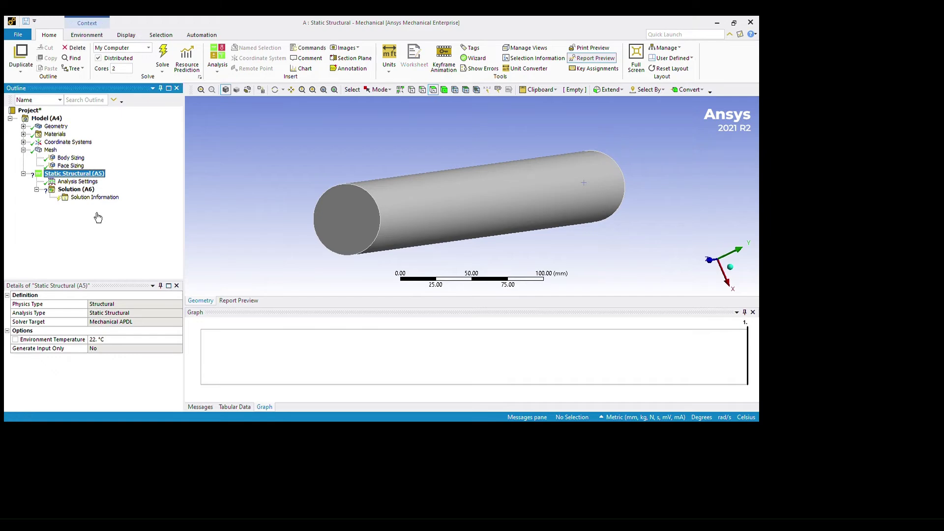
{"action": "left_click", "coordinate": [269, 219]}
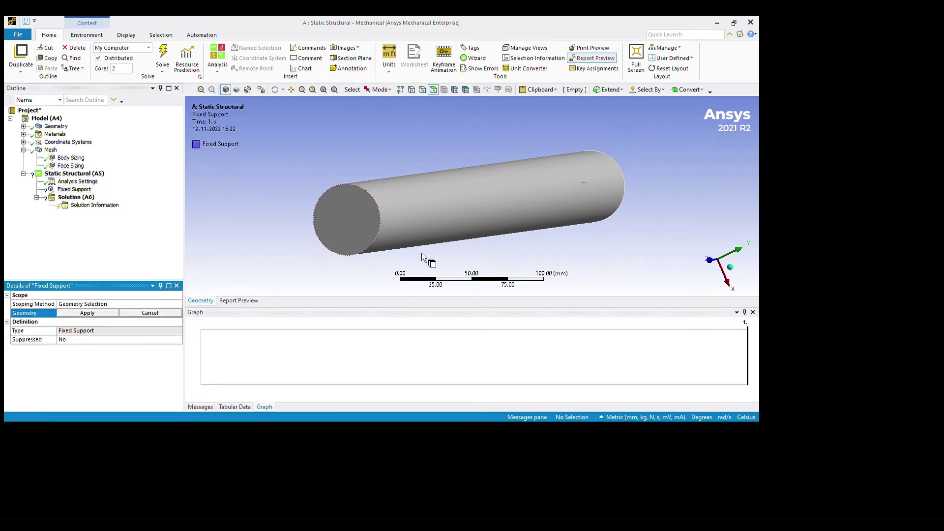
{"action": "left_click", "coordinate": [340, 209]}
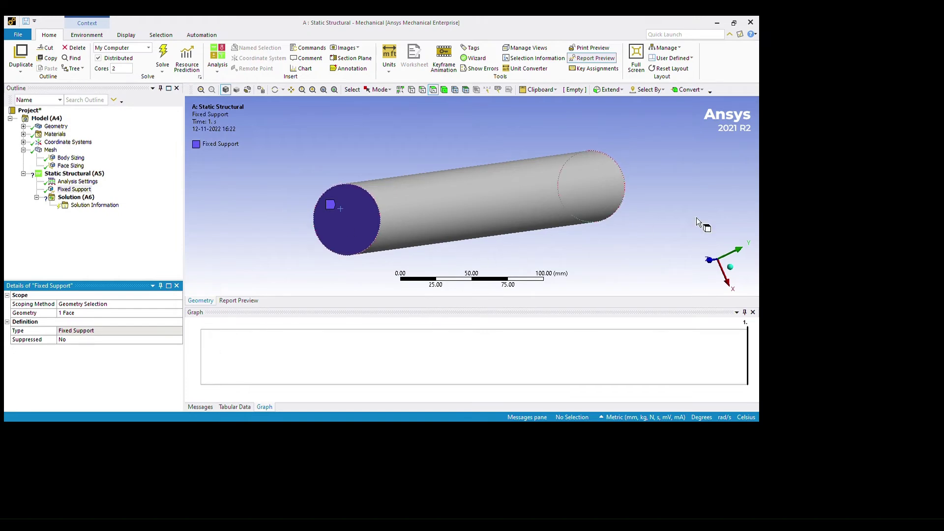
{"action": "middle_click_drag", "start_coordinate": [751, 228], "coordinate": [674, 232]}
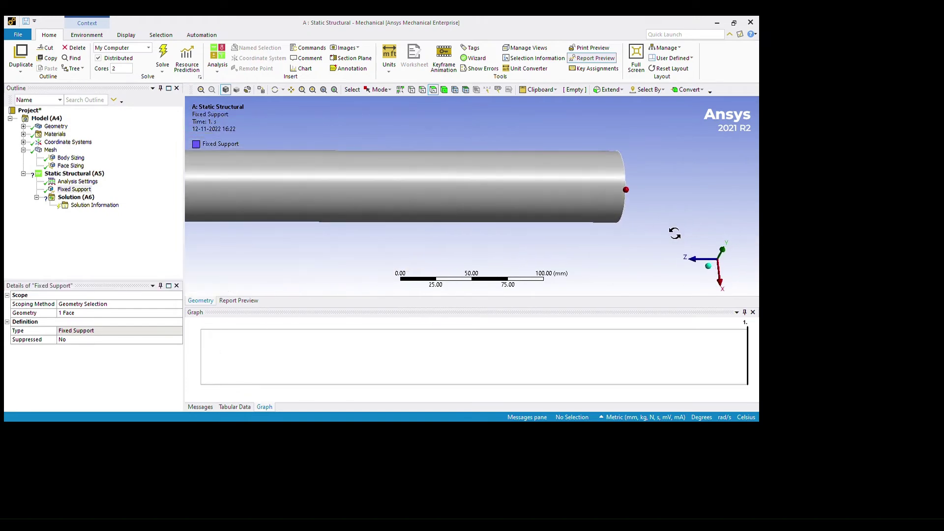
{"action": "left_click", "coordinate": [90, 174]}
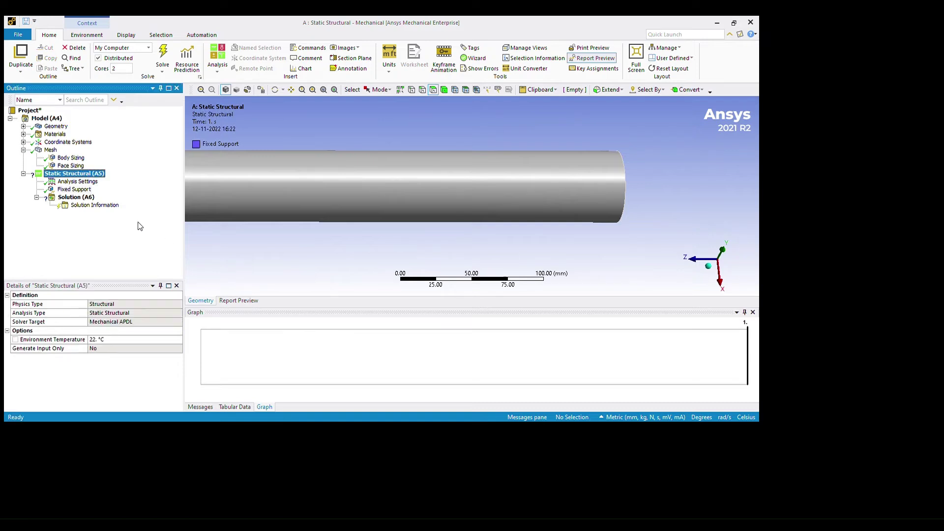
Step: Insert a Force and scope it to the circular edge at the beam's free end
{"action": "left_click", "coordinate": [294, 108]}
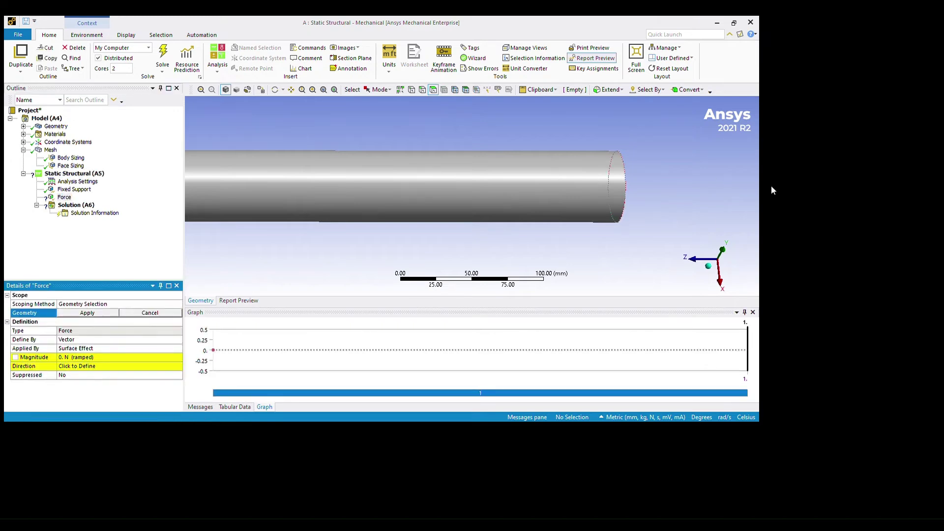
{"action": "middle_click_drag", "start_coordinate": [771, 187], "coordinate": [709, 226]}
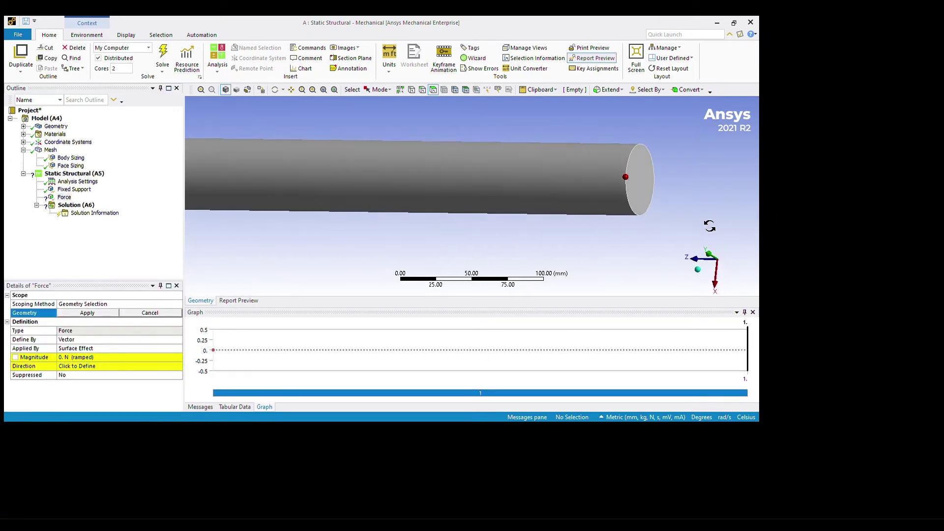
{"action": "left_click", "coordinate": [789, 178]}
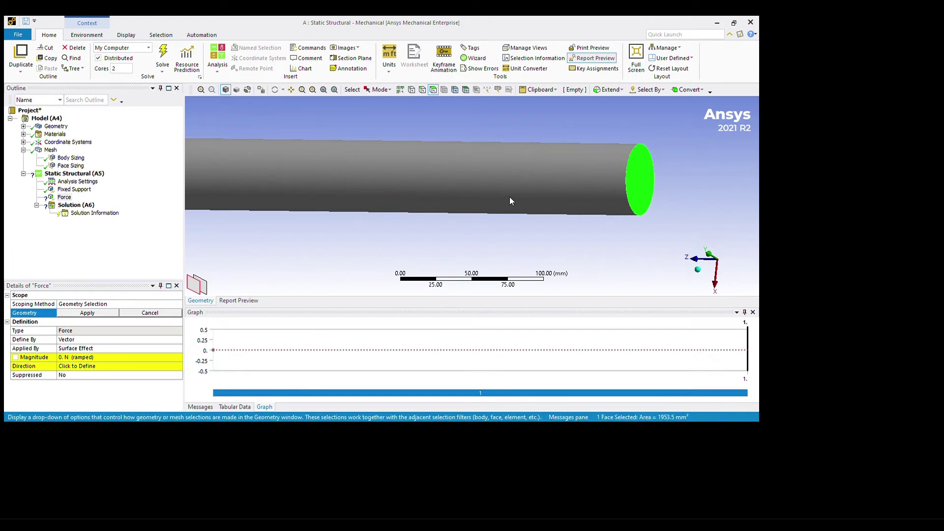
{"action": "left_click", "coordinate": [577, 220]}
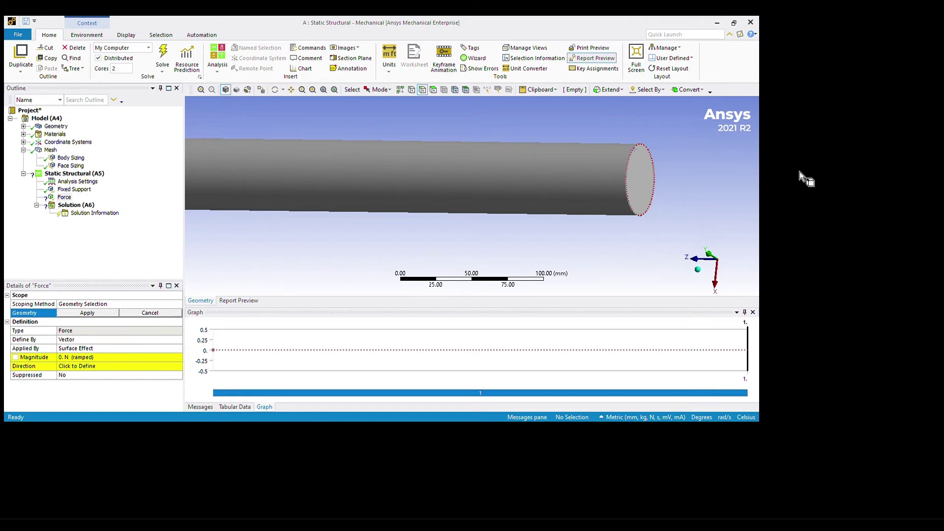
{"action": "left_click", "coordinate": [800, 172]}
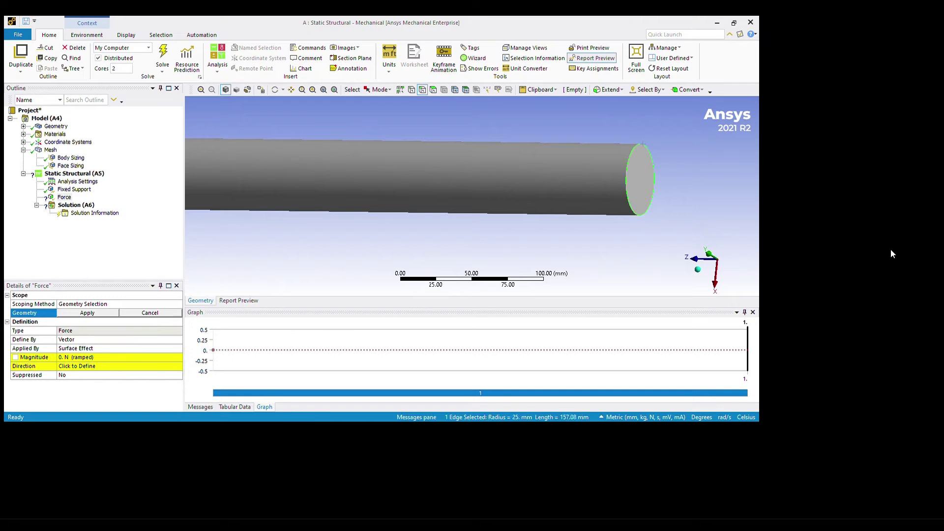
{"action": "left_click", "coordinate": [119, 385]}
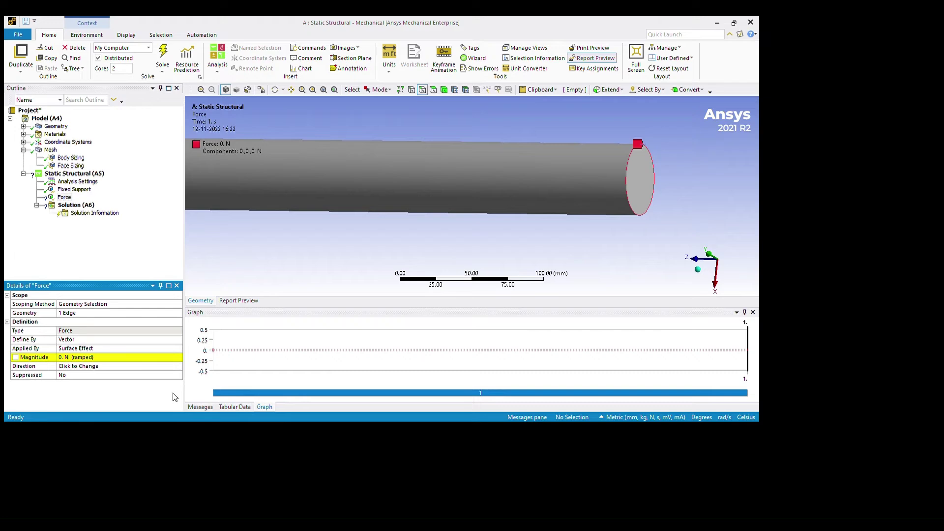
{"action": "middle_click_drag", "start_coordinate": [759, 236], "coordinate": [790, 160]}
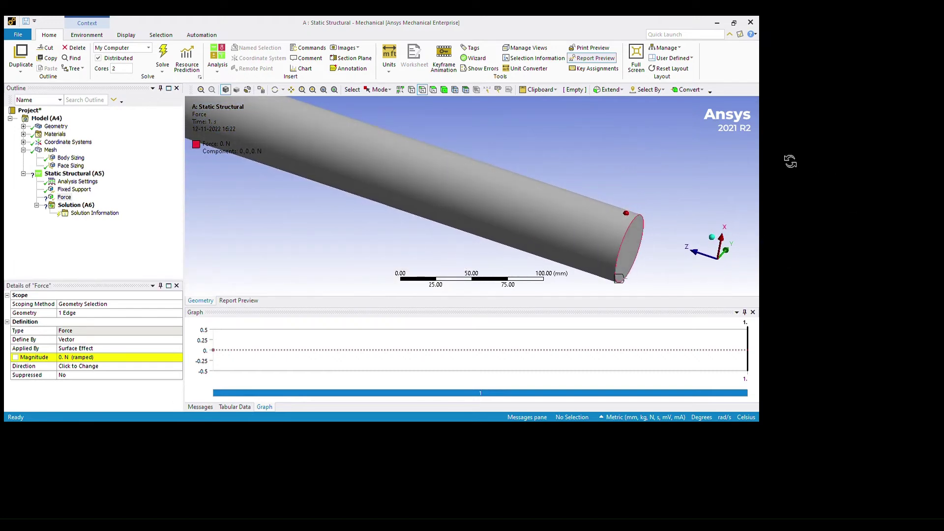
{"action": "left_click", "coordinate": [733, 251]}
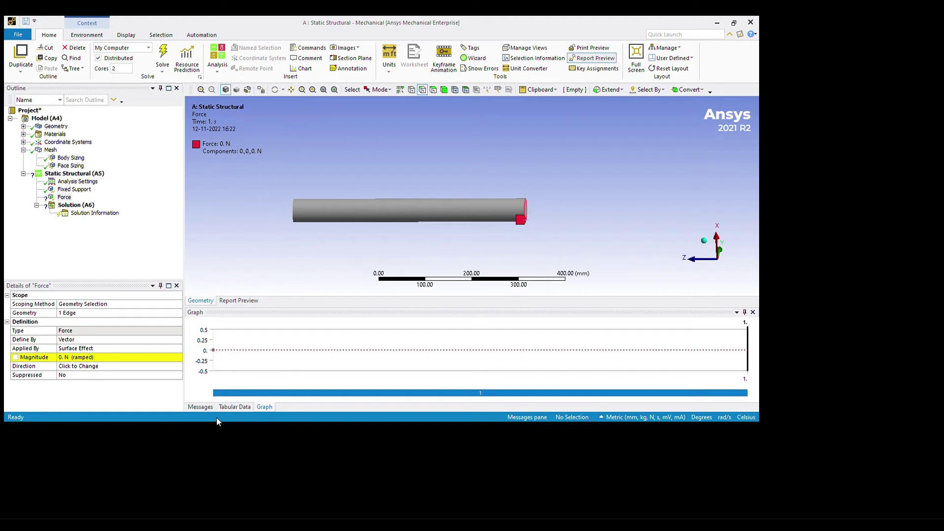
Step: Define the force by components with an X component of -1e+005 N
{"action": "left_click", "coordinate": [175, 339]}
{"action": "left_click", "coordinate": [175, 339]}
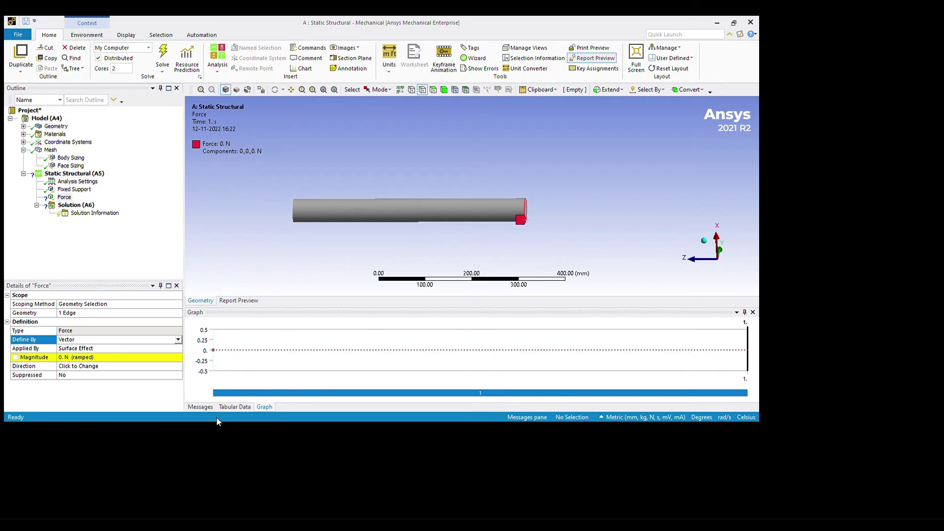
{"action": "left_click", "coordinate": [141, 423]}
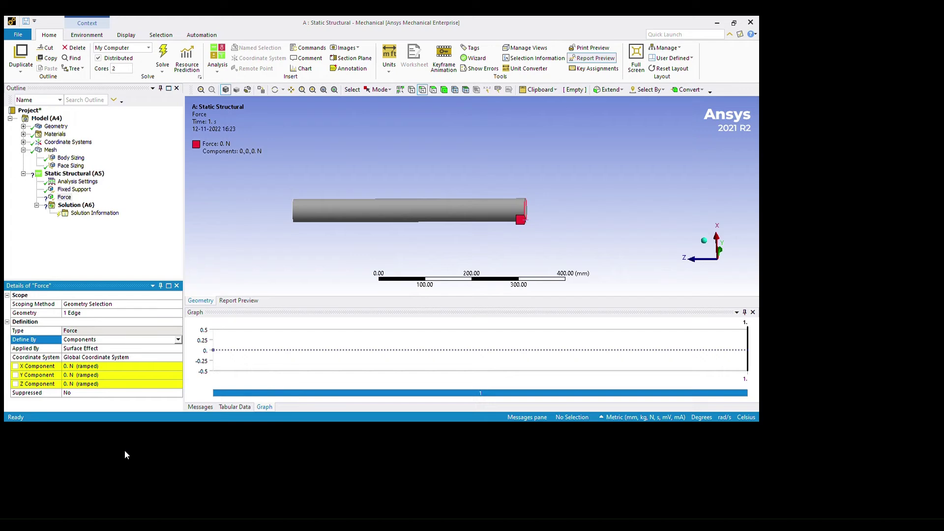
{"action": "left_click", "coordinate": [98, 366]}
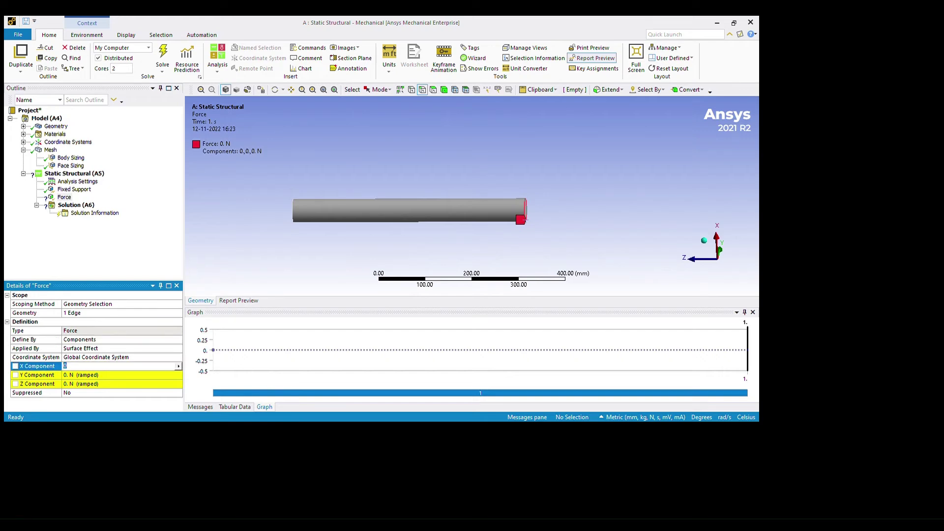
{"action": "type", "text": "100"}
{"action": "type", "text": "e"}
{"action": "type", "text": "100"}
{"action": "key", "text": "BackSpace"}
{"action": "key", "text": "BackSpace"}
{"action": "key", "text": "BackSpace"}
{"action": "type", "text": "3"}
{"action": "key", "text": "Return"}
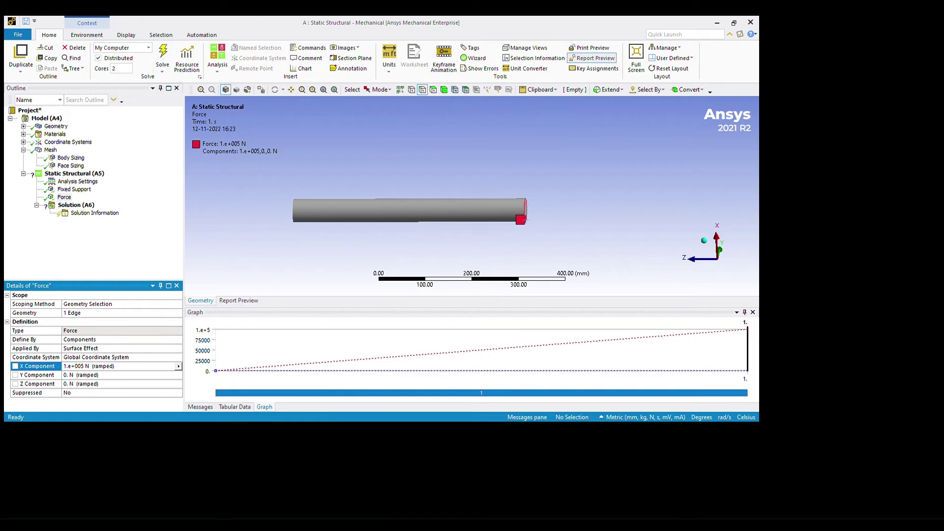
{"action": "left_click", "coordinate": [187, 494]}
{"action": "key", "text": "End"}
{"action": "key", "text": "Home"}
{"action": "type", "text": "-"}
{"action": "key", "text": "Return"}
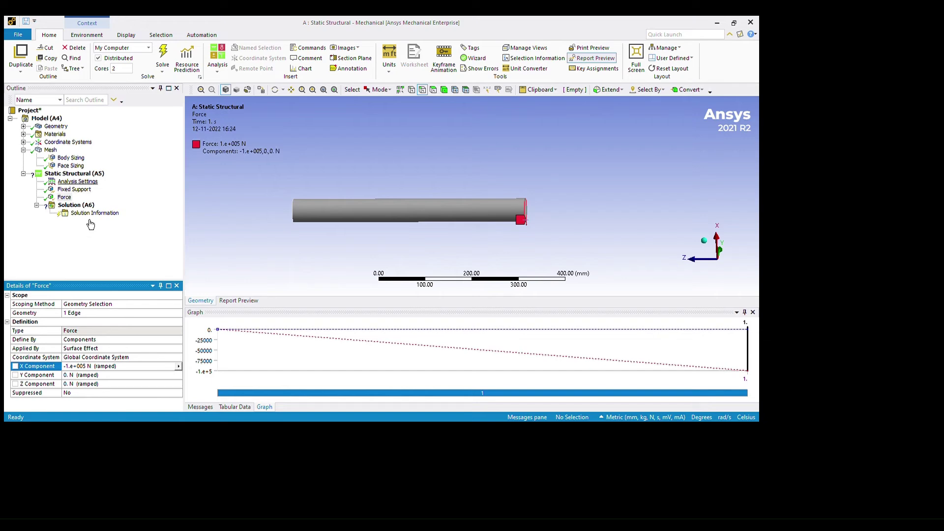
Step: Orbit the beam and review the Fixed Support and Force settings
{"action": "middle_click_drag", "start_coordinate": [433, 276], "coordinate": [455, 269]}
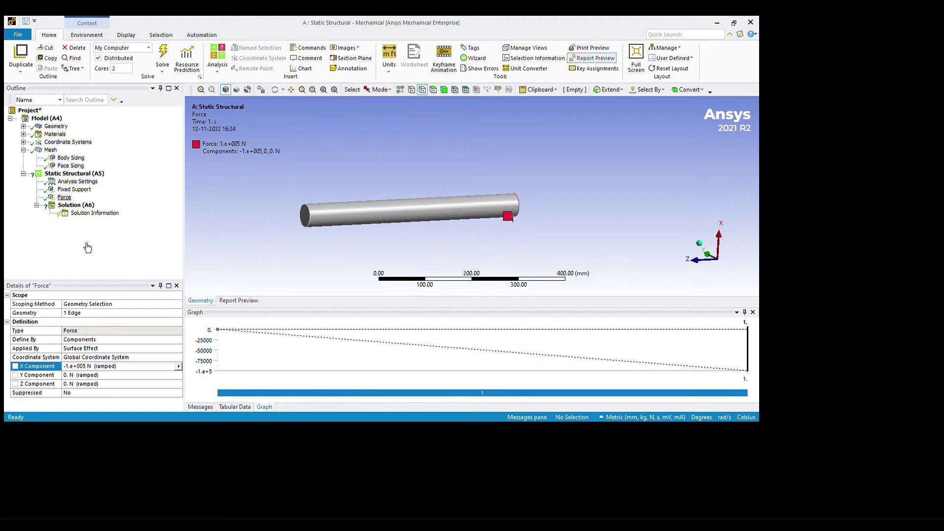
{"action": "left_click", "coordinate": [85, 205]}
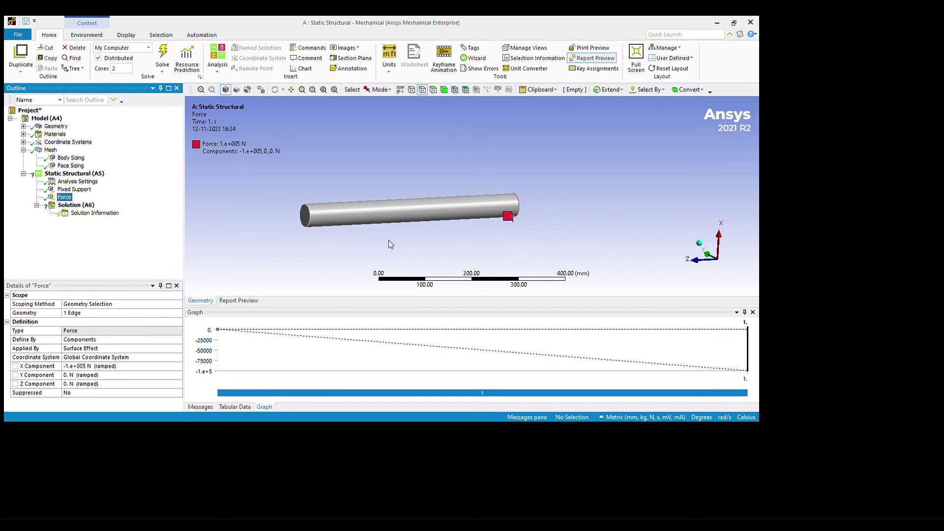
{"action": "middle_click_drag", "start_coordinate": [574, 251], "coordinate": [556, 275]}
{"action": "middle_click_drag", "start_coordinate": [422, 253], "coordinate": [464, 253]}
{"action": "left_click", "coordinate": [69, 189]}
{"action": "left_click", "coordinate": [67, 198]}
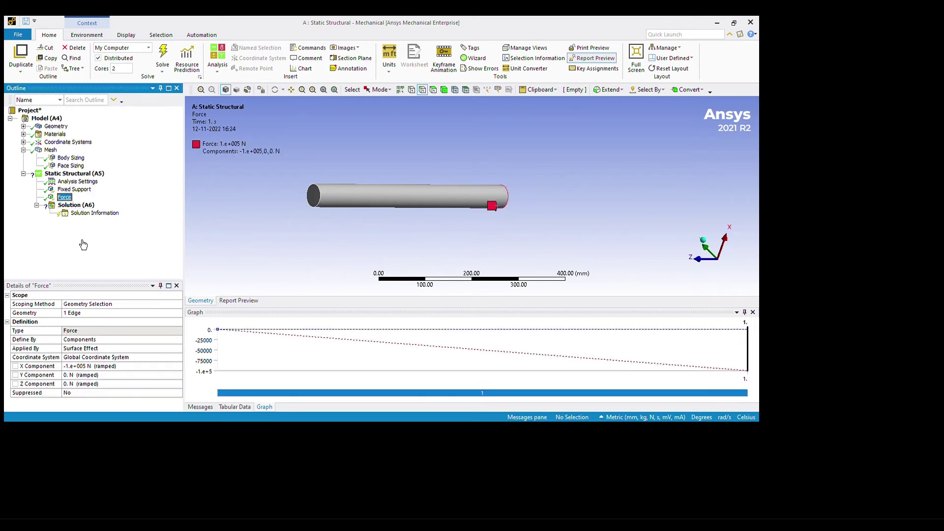
{"action": "left_click", "coordinate": [68, 173]}
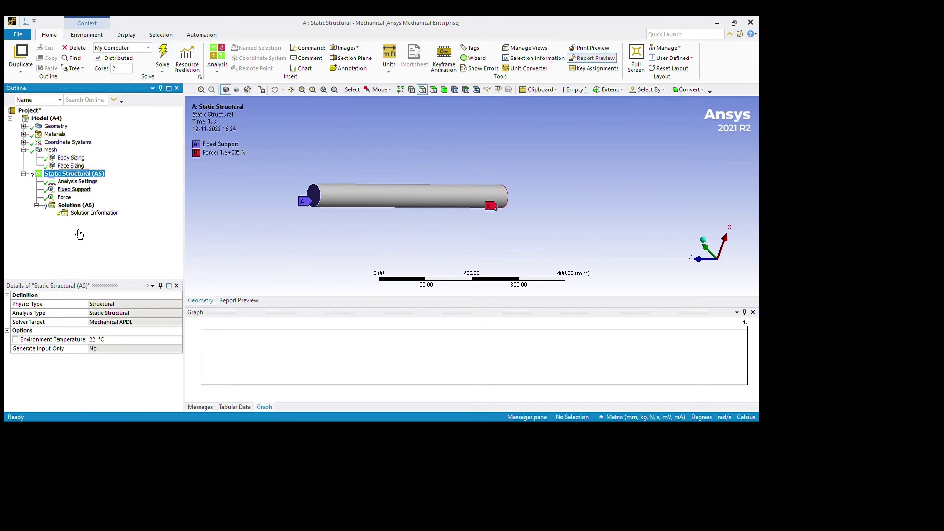
Step: Turn the beam side-on and select the Force to check its -1e+005 N X load
{"action": "key", "text": "Down"}
{"action": "key", "text": "Down"}
{"action": "key", "text": "Down"}
{"action": "key", "text": "Down"}
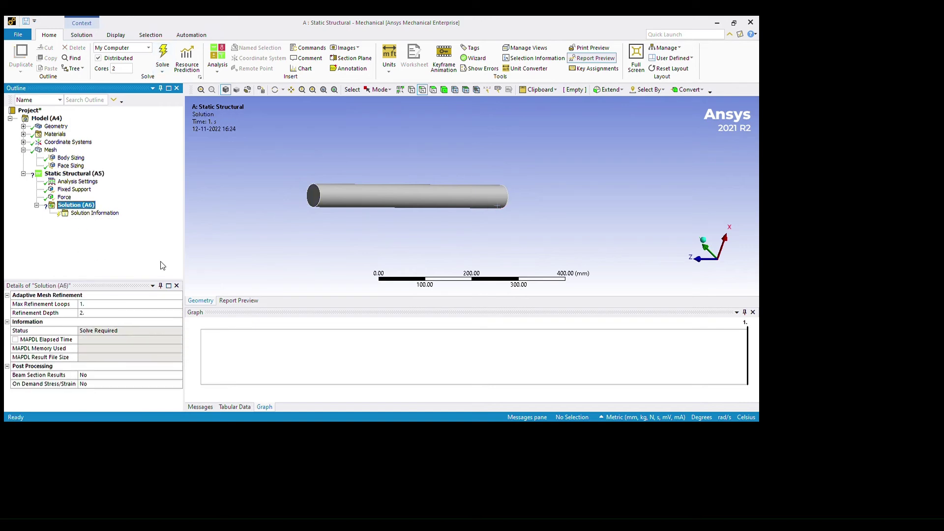
{"action": "key", "text": "Up"}
{"action": "key", "text": "Up"}
{"action": "key", "text": "Up"}
{"action": "key", "text": "Up"}
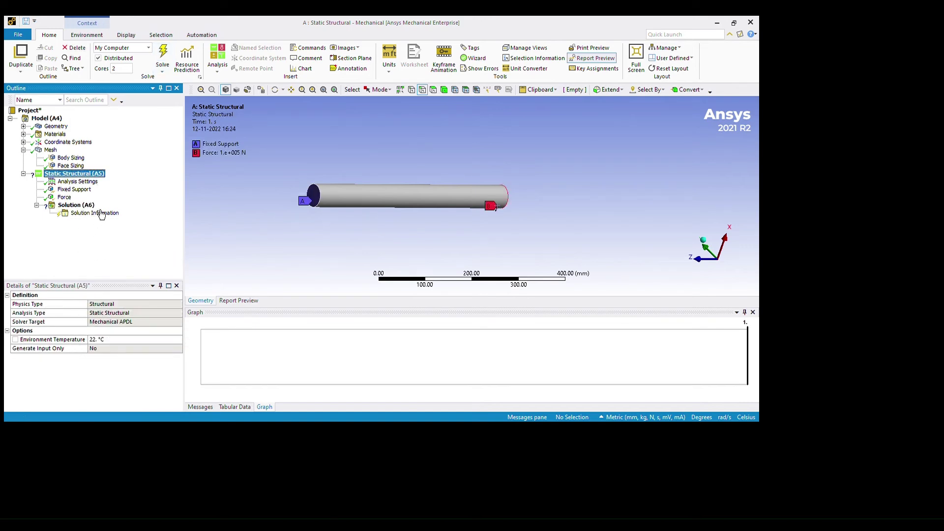
{"action": "middle_click_drag", "start_coordinate": [621, 262], "coordinate": [497, 257]}
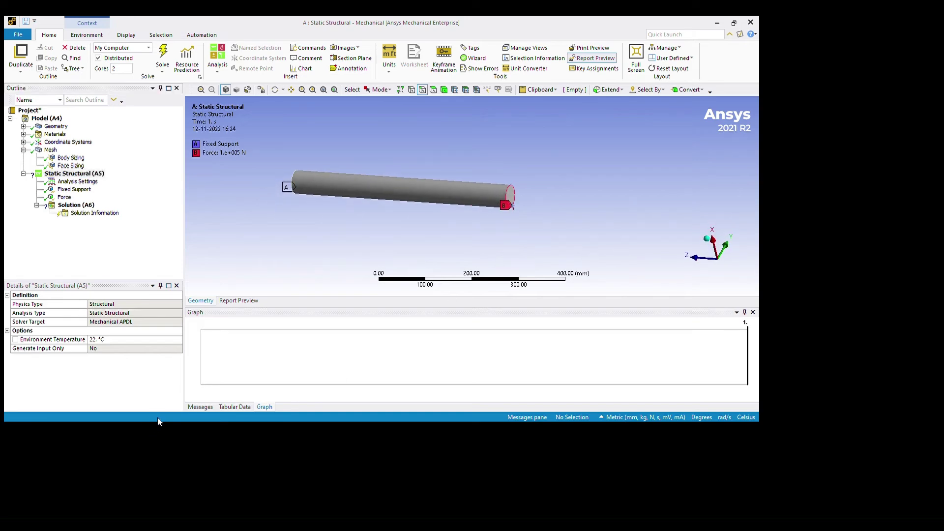
{"action": "left_click", "coordinate": [86, 247]}
{"action": "key", "text": "Down"}
{"action": "key", "text": "Down"}
{"action": "key", "text": "Down"}
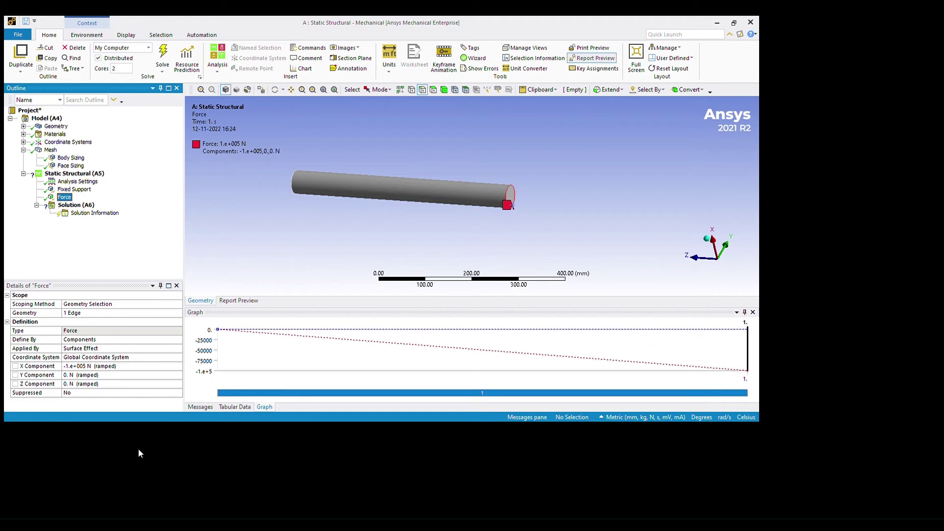
{"action": "middle_click_drag", "start_coordinate": [532, 268], "coordinate": [578, 198]}
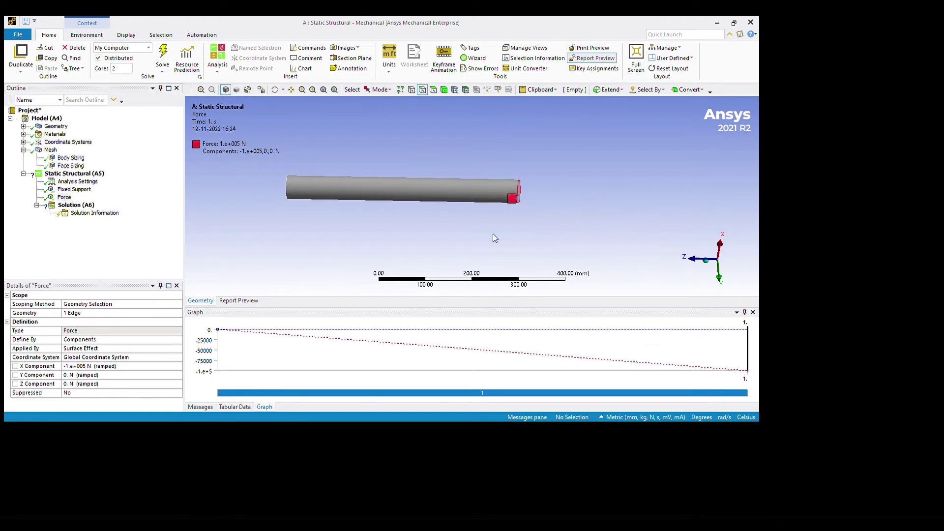
{"action": "left_click", "coordinate": [79, 242]}
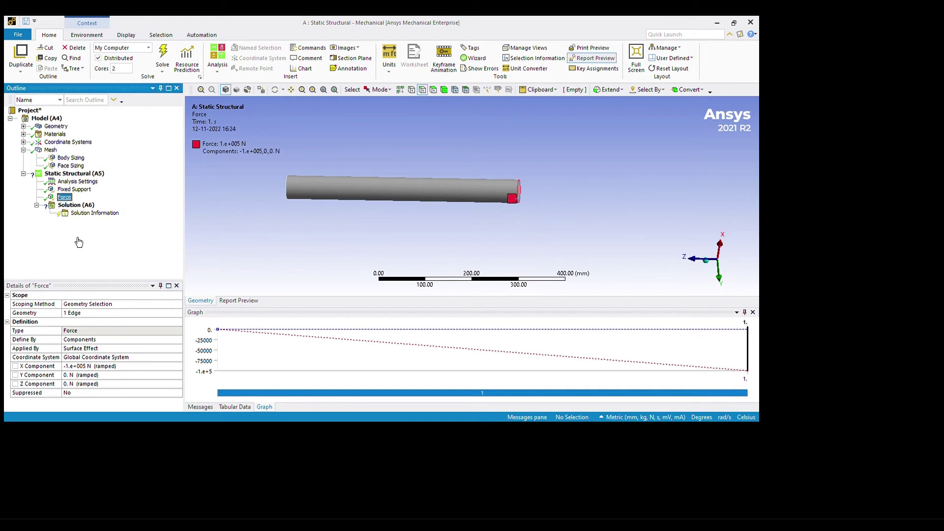
Step: Delete the Force and insert a Remote Force scoped to the beam's end edge
{"action": "key", "text": "Delete"}
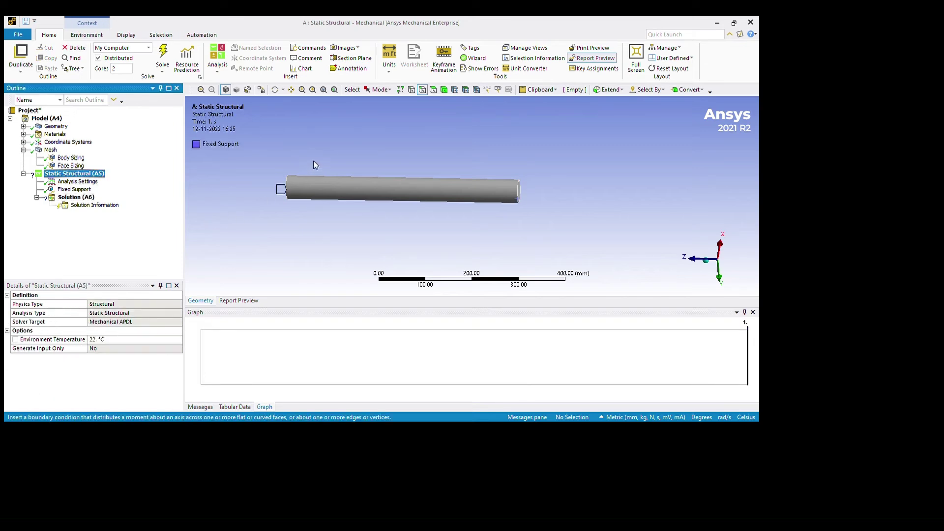
{"action": "left_click", "coordinate": [294, 114]}
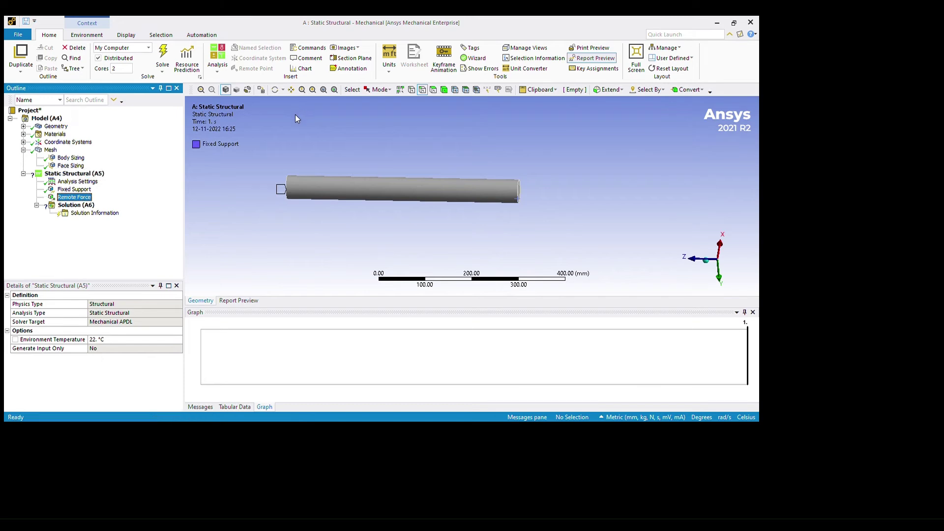
{"action": "left_click", "coordinate": [643, 226]}
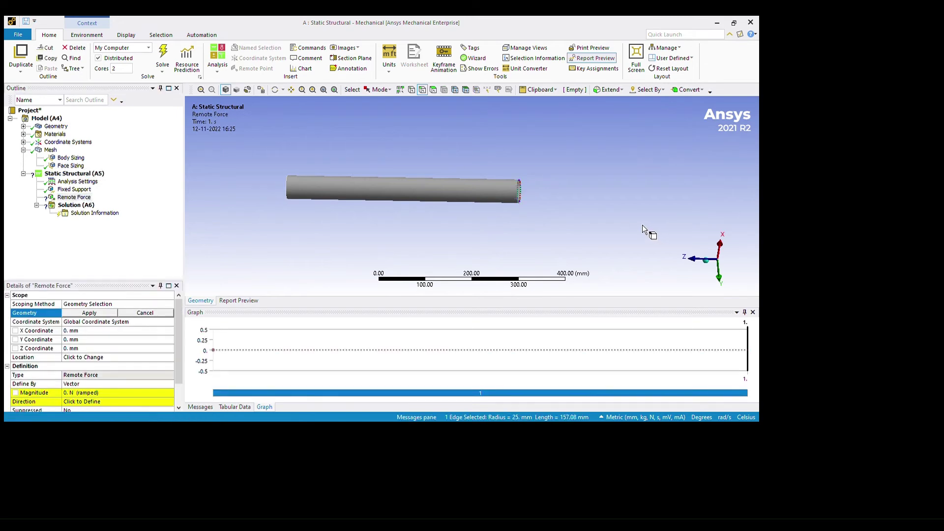
{"action": "left_click", "coordinate": [122, 374]}
Step: Define the remote force by components with X = -100e3 N
{"action": "scroll", "coordinate": [126, 481], "scroll_direction": "down", "scroll_amount": 1}
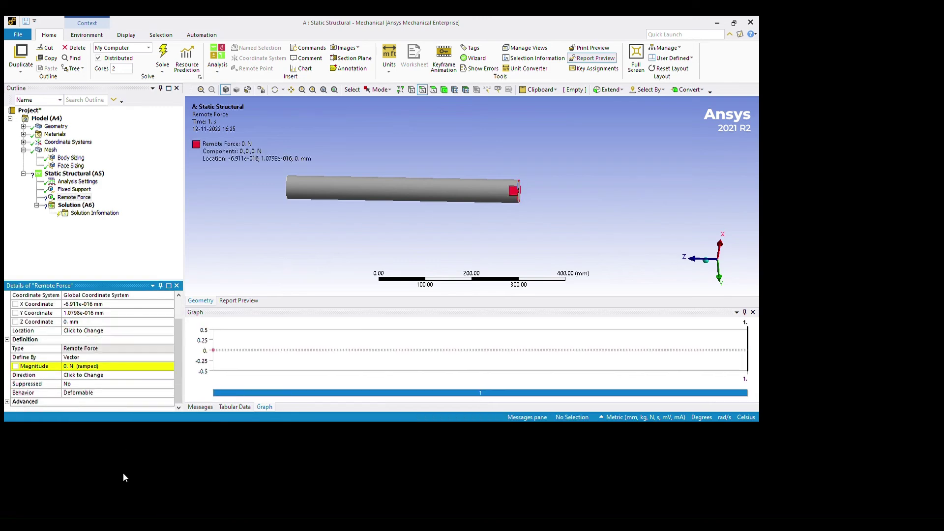
{"action": "left_click", "coordinate": [182, 434]}
{"action": "left_click", "coordinate": [208, 437]}
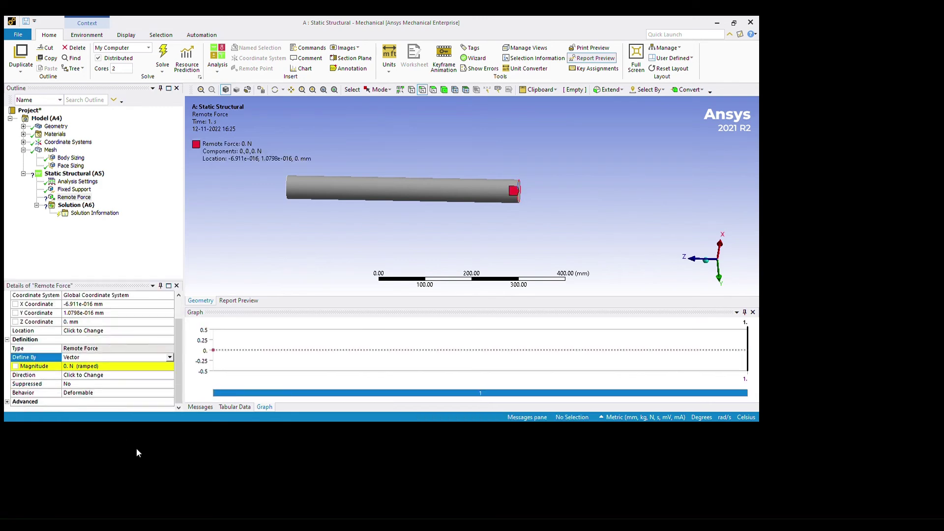
{"action": "left_click", "coordinate": [112, 458]}
{"action": "left_click", "coordinate": [98, 392]}
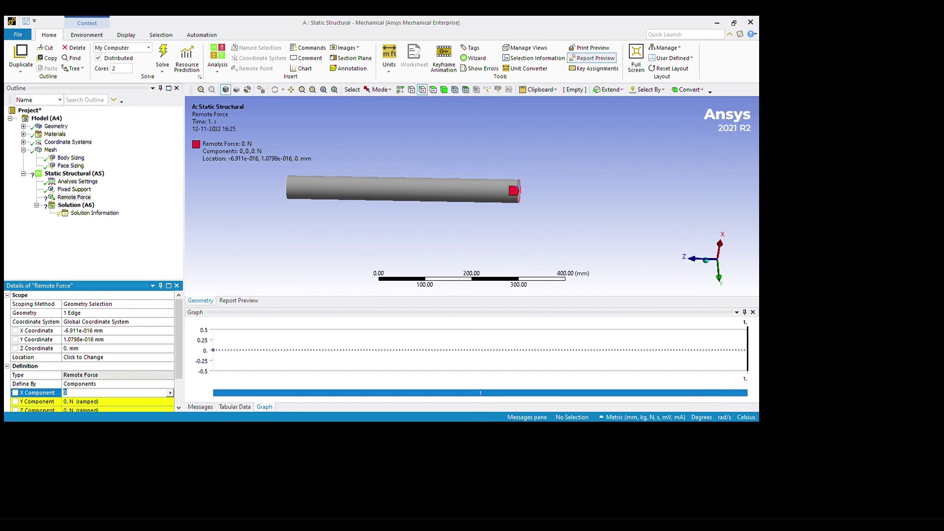
{"action": "type", "text": "-100e3"}
{"action": "key", "text": "Return"}
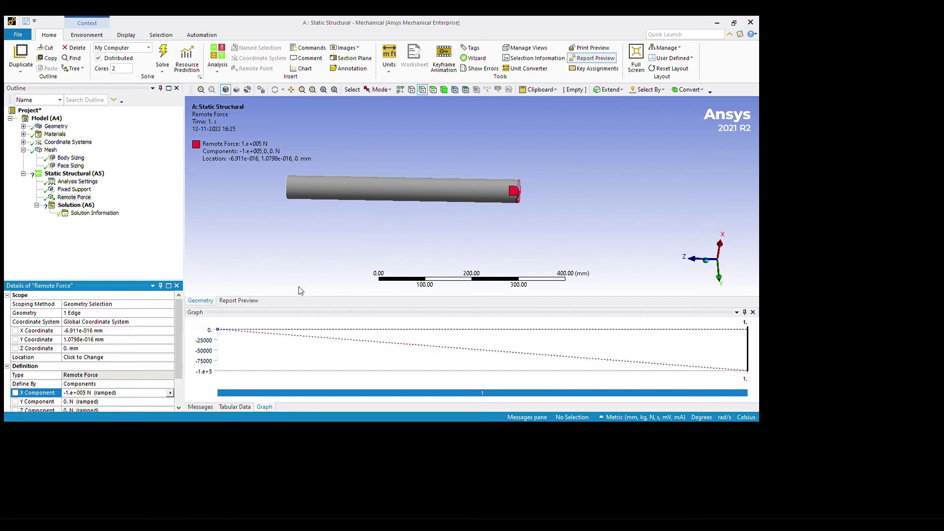
{"action": "scroll", "coordinate": [283, 280], "scroll_direction": "down", "scroll_amount": 1}
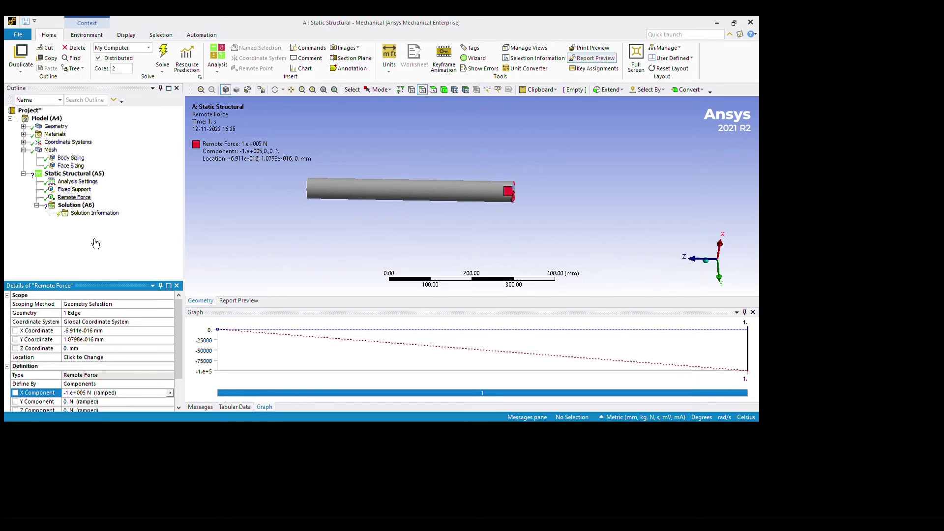
Step: Insert a new Force load under Static Structural
{"action": "left_click", "coordinate": [74, 174]}
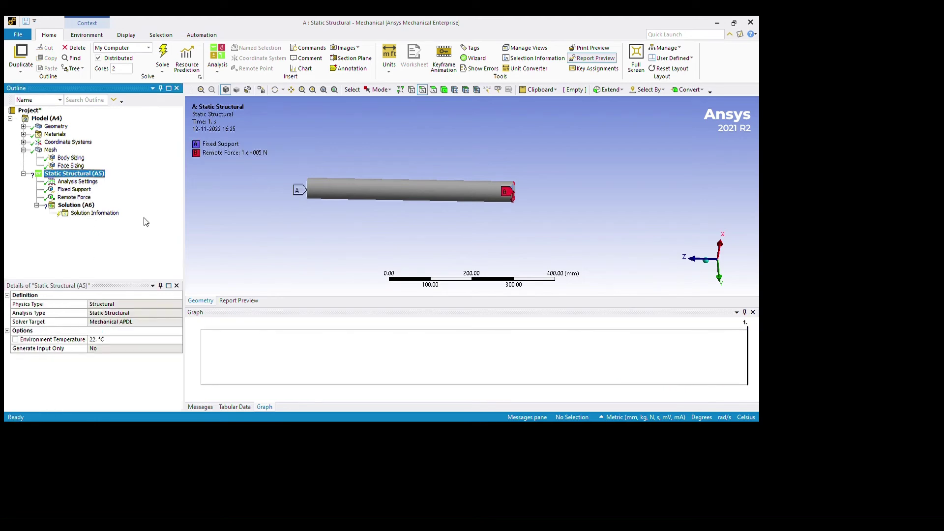
{"action": "right_click", "coordinate": [300, 205]}
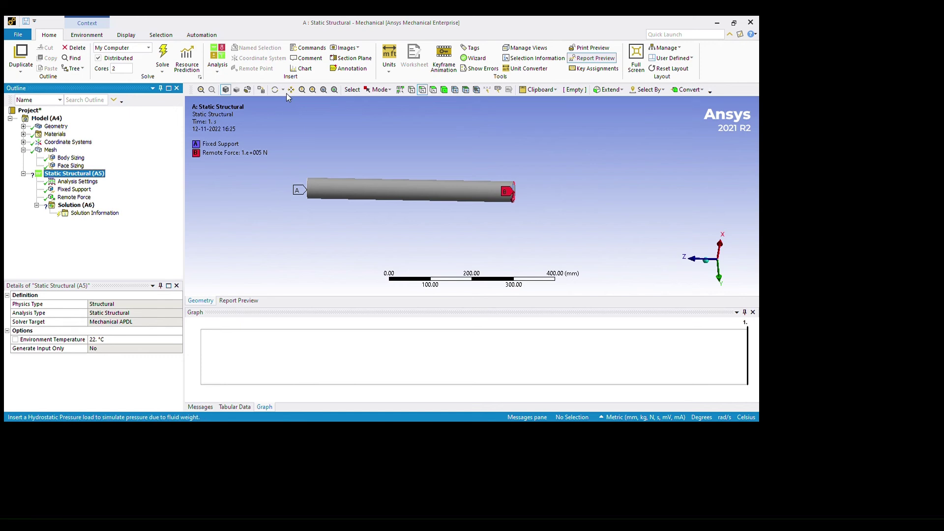
{"action": "left_click", "coordinate": [274, 104]}
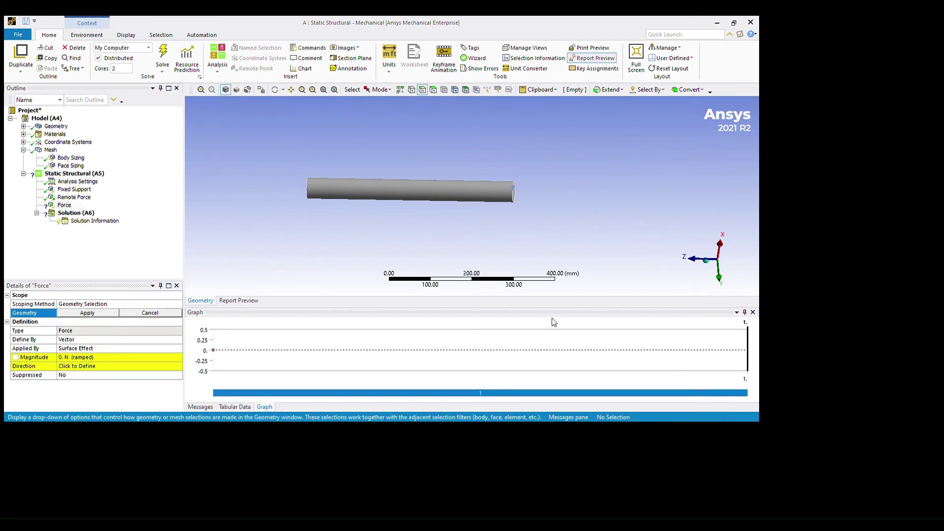
Step: Scope the new Force to the beam's cylindrical face
{"action": "left_click", "coordinate": [433, 90]}
{"action": "left_click", "coordinate": [479, 178]}
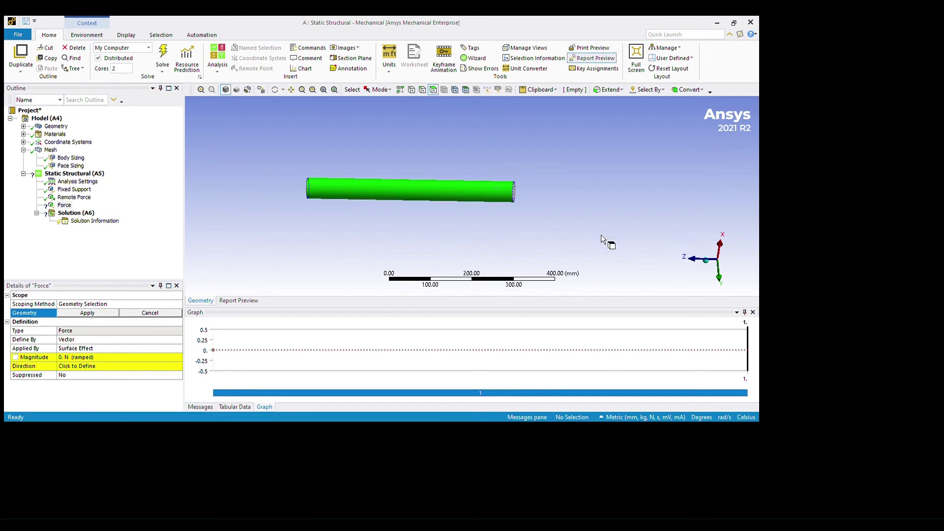
{"action": "middle_click_drag", "start_coordinate": [541, 288], "coordinate": [556, 265]}
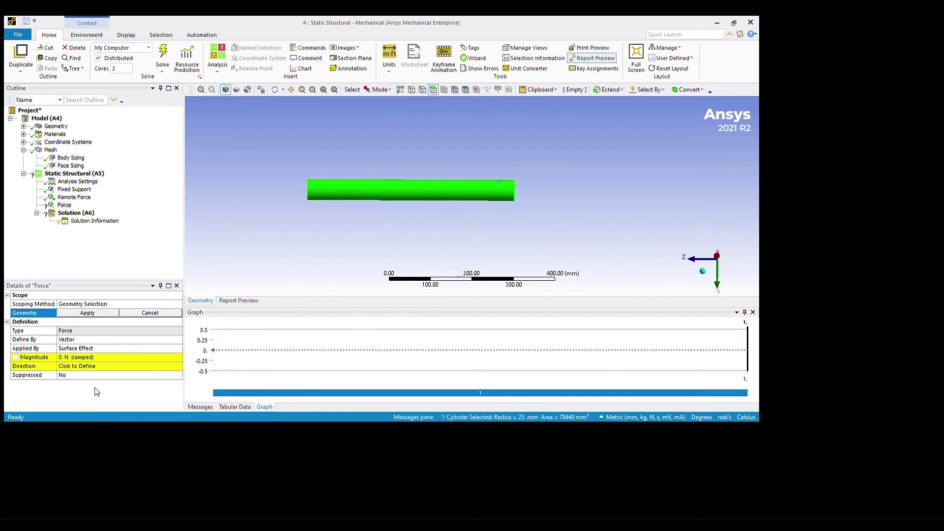
{"action": "left_click", "coordinate": [97, 312]}
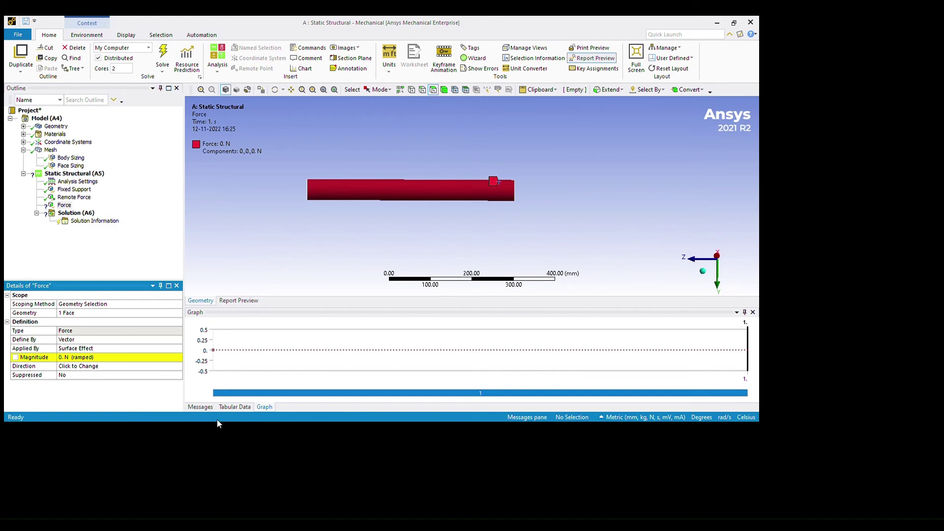
Step: Define the Force by components with X = -100e3 N, then delete that Force
{"action": "left_click", "coordinate": [176, 339]}
{"action": "left_click", "coordinate": [178, 339]}
{"action": "left_click", "coordinate": [95, 356]}
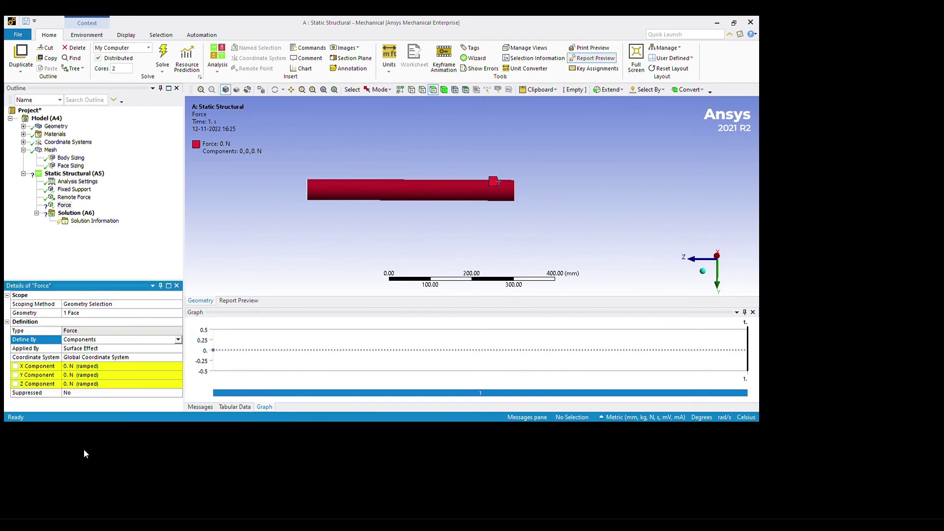
{"action": "left_click", "coordinate": [66, 365]}
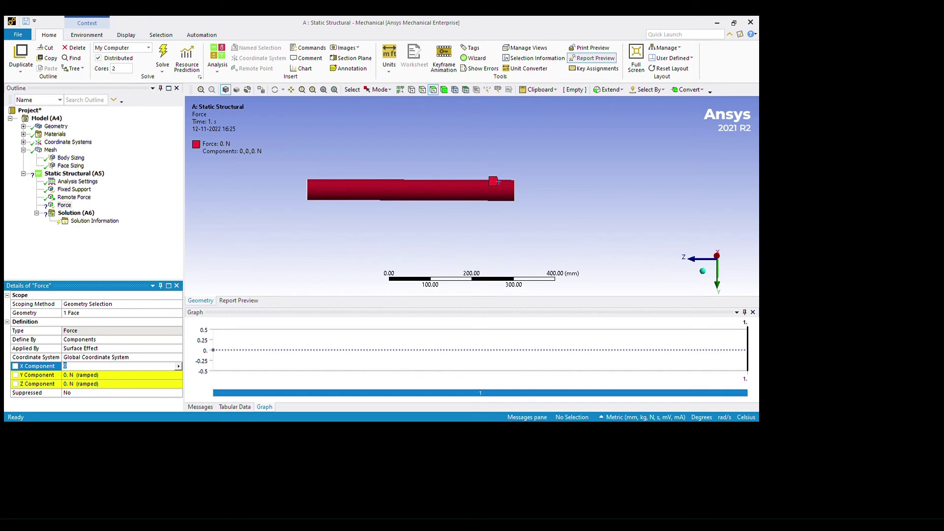
{"action": "type", "text": "-100e3"}
{"action": "key", "text": "Return"}
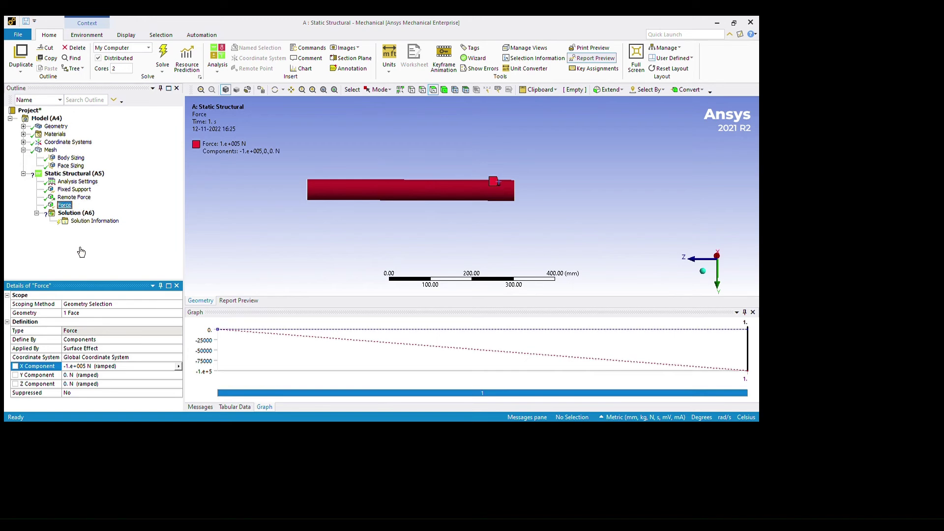
{"action": "key", "text": "Delete"}
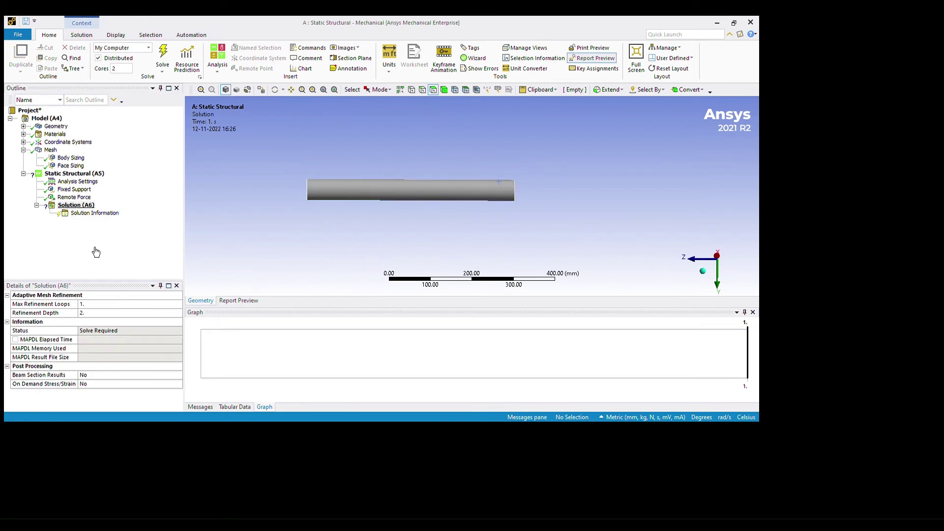
Step: Insert Total Deformation and Equivalent Stress results under Solution, removing a stray Bending Stress result
{"action": "left_click", "coordinate": [96, 253]}
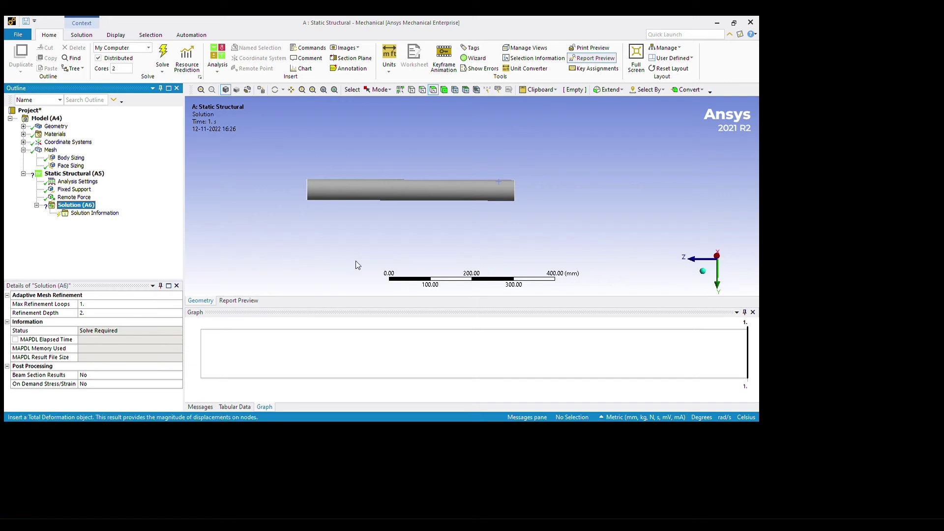
{"action": "left_click", "coordinate": [365, 289]}
{"action": "right_click", "coordinate": [87, 251]}
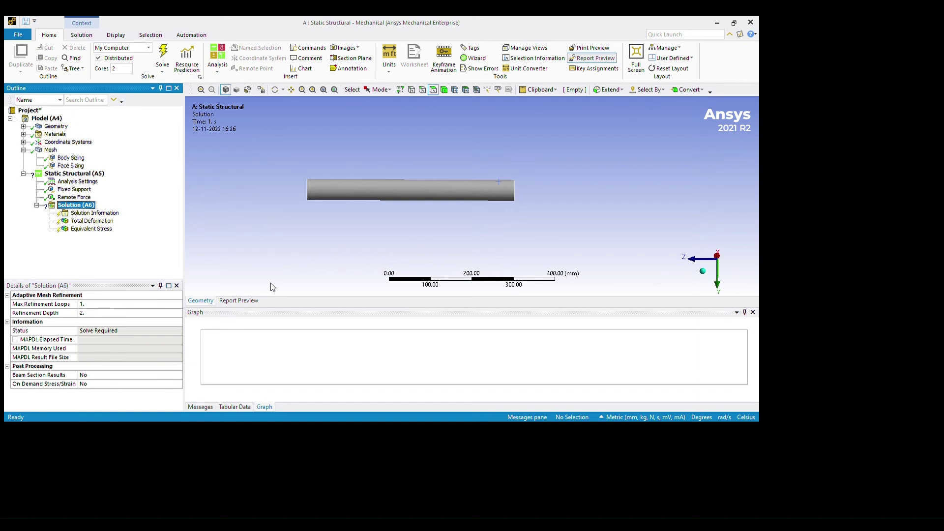
{"action": "left_click", "coordinate": [366, 443]}
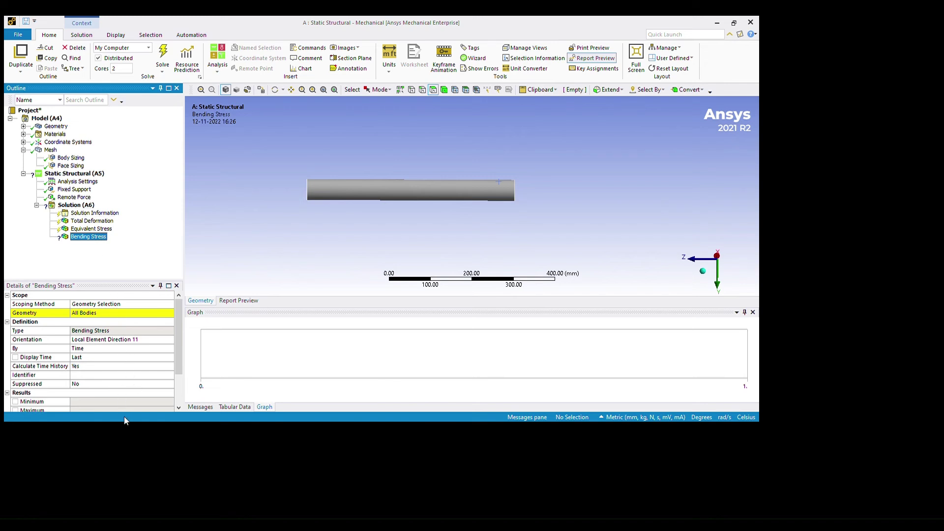
{"action": "left_click", "coordinate": [98, 290]}
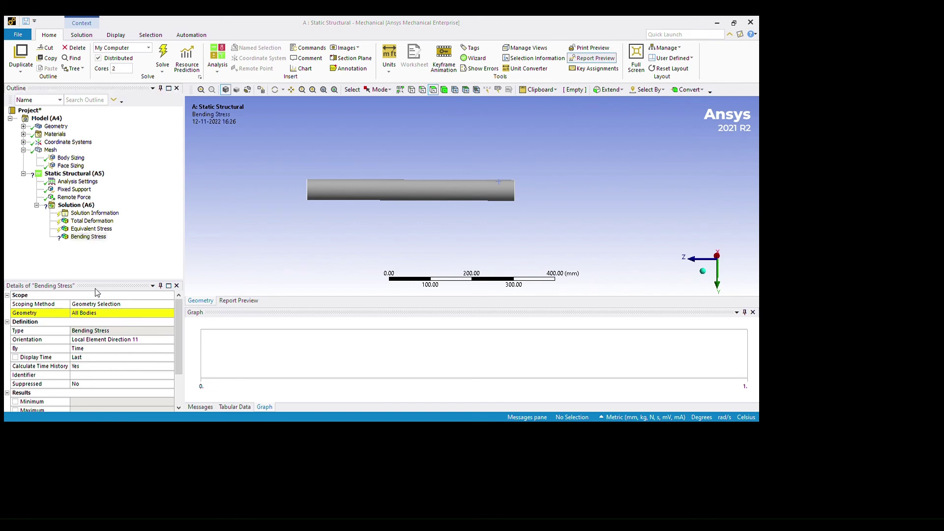
{"action": "key", "text": "Return"}
{"action": "left_click", "coordinate": [96, 255]}
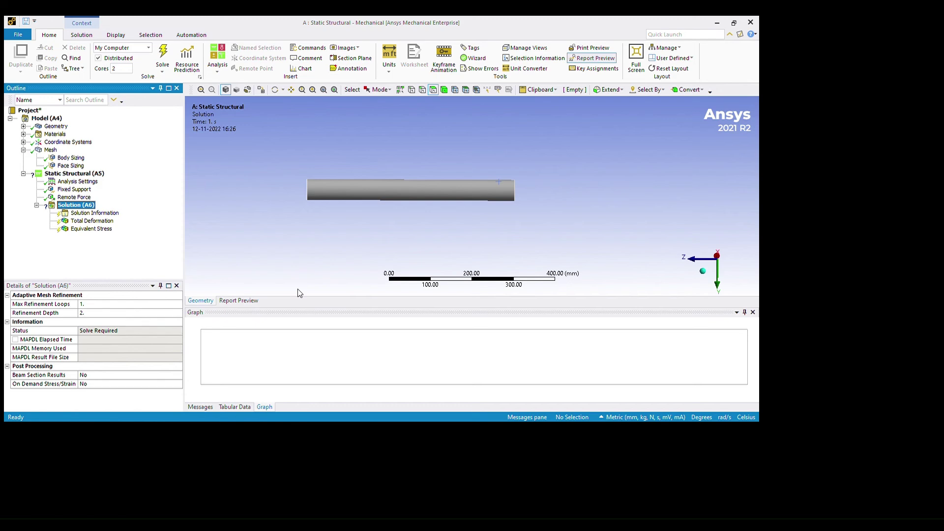
Step: Select the Solution branch and try solving the analysis with F5
{"action": "left_click", "coordinate": [287, 212]}
{"action": "left_click", "coordinate": [77, 204]}
{"action": "key", "text": "F5"}
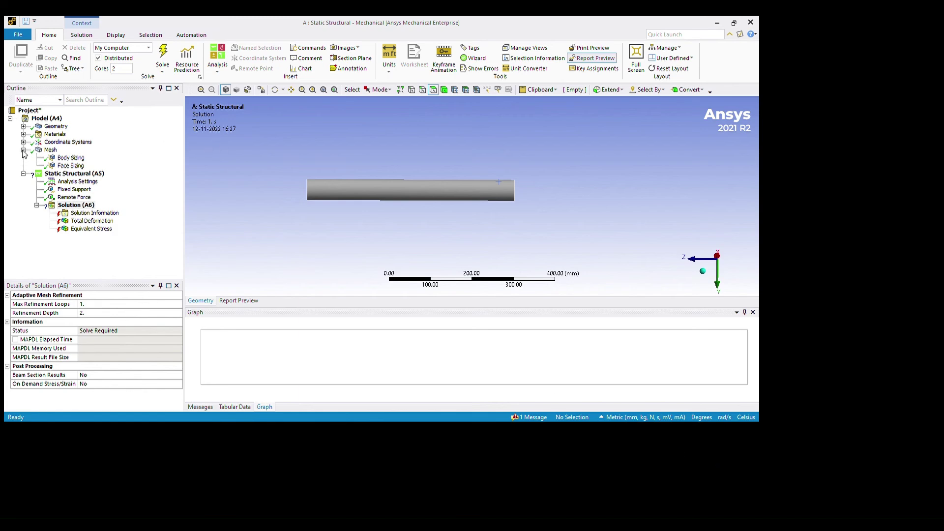
Step: Assign Aluminum alloy, wrought, 6061, T6 to the beam body, then reselect Solution
{"action": "left_click", "coordinate": [23, 127]}
{"action": "left_click", "coordinate": [69, 134]}
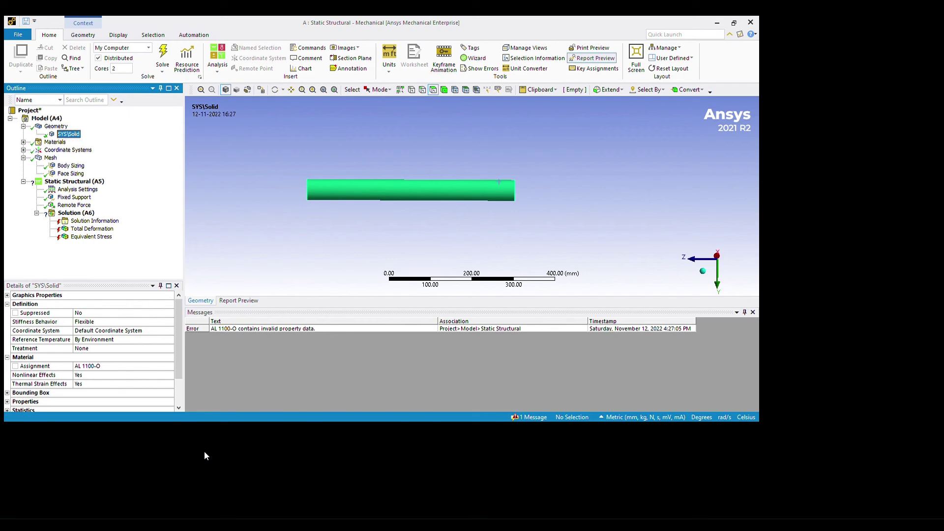
{"action": "left_click", "coordinate": [166, 366]}
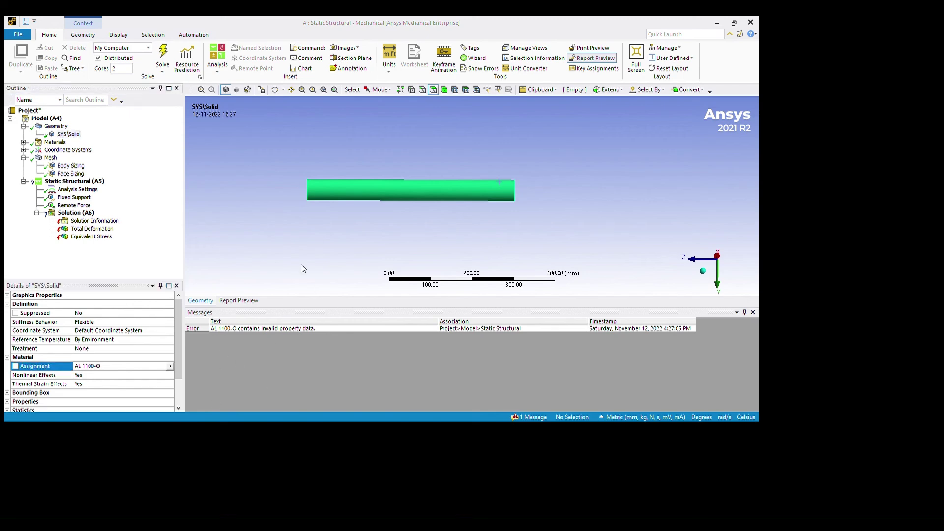
{"action": "left_click", "coordinate": [323, 322]}
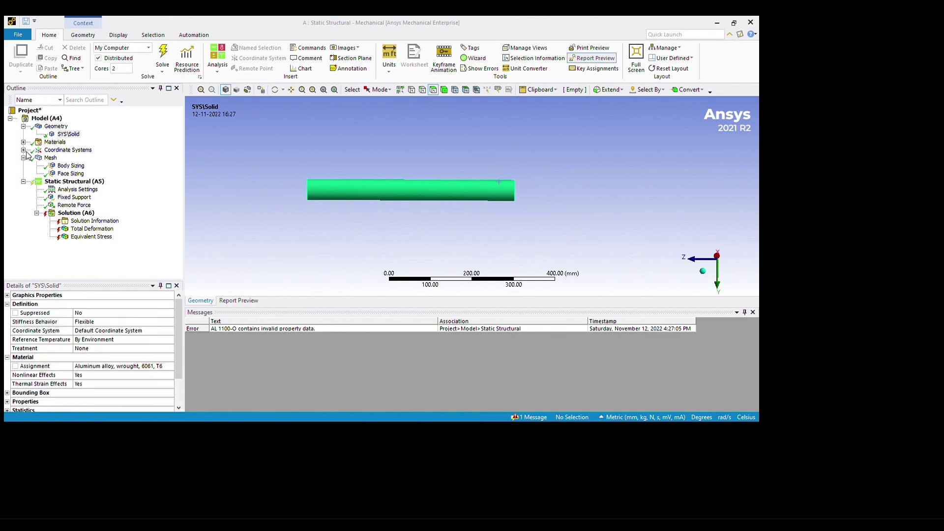
{"action": "left_click", "coordinate": [24, 126]}
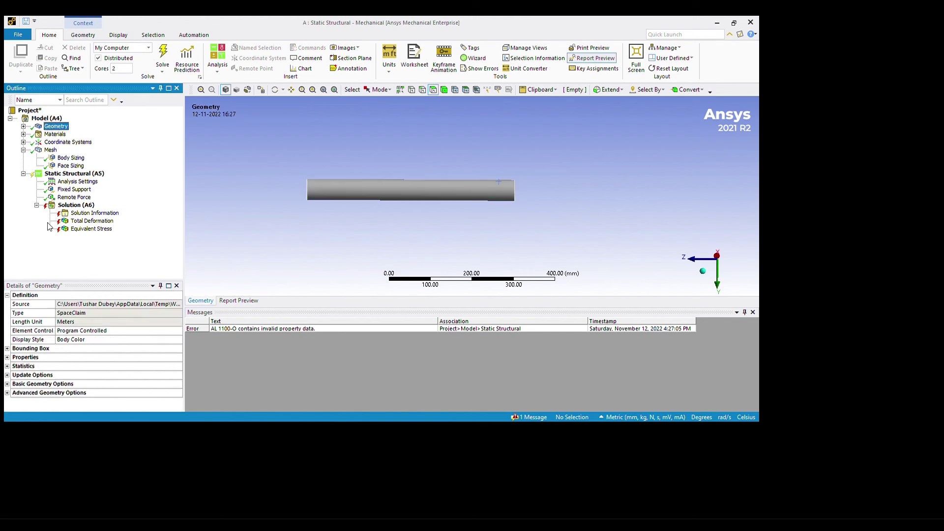
{"action": "left_click", "coordinate": [76, 205]}
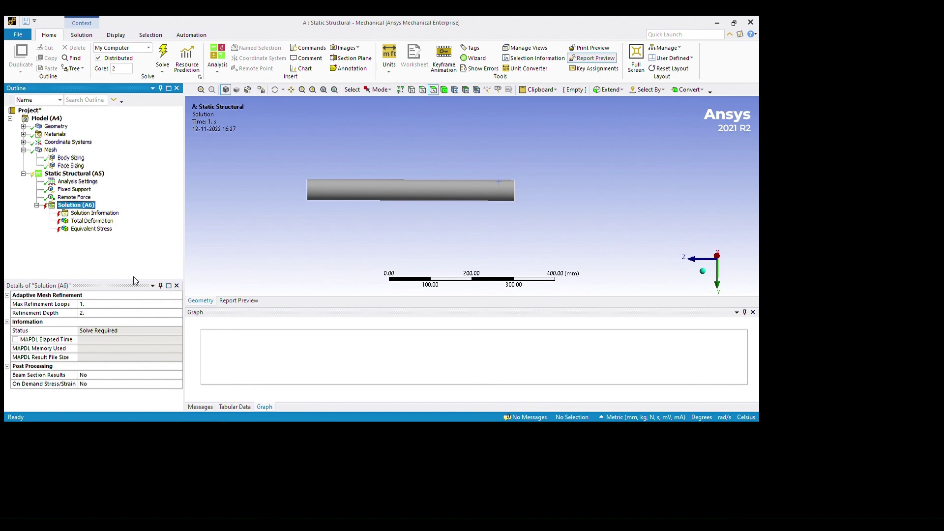
Step: Solve, then view Total Deformation, rotating the beam to show the 196.82 mm free-end maximum
{"action": "key", "text": "F5"}
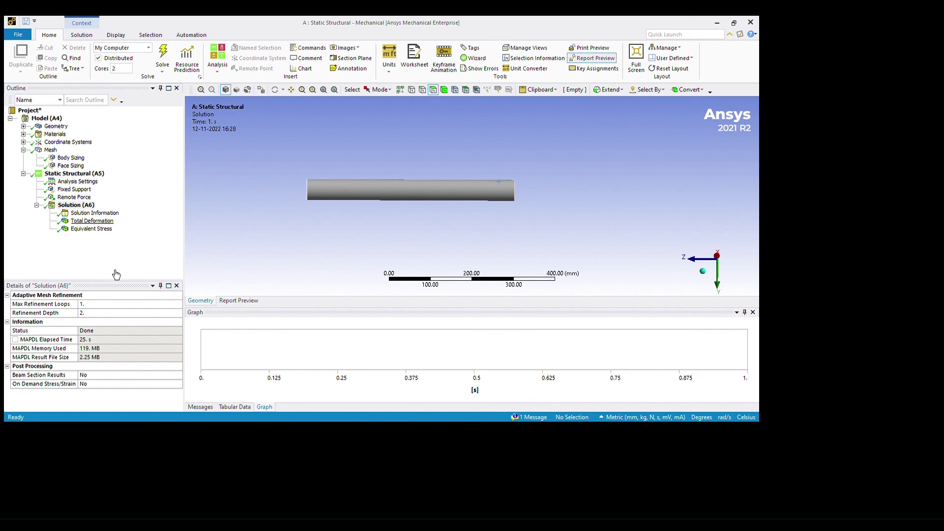
{"action": "left_click", "coordinate": [92, 221]}
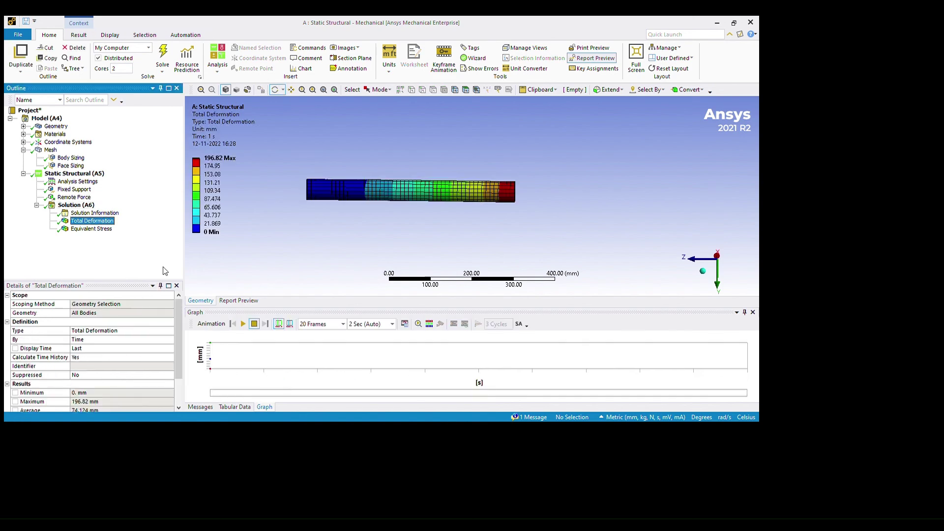
{"action": "left_click_drag", "start_coordinate": [434, 236], "coordinate": [467, 243]}
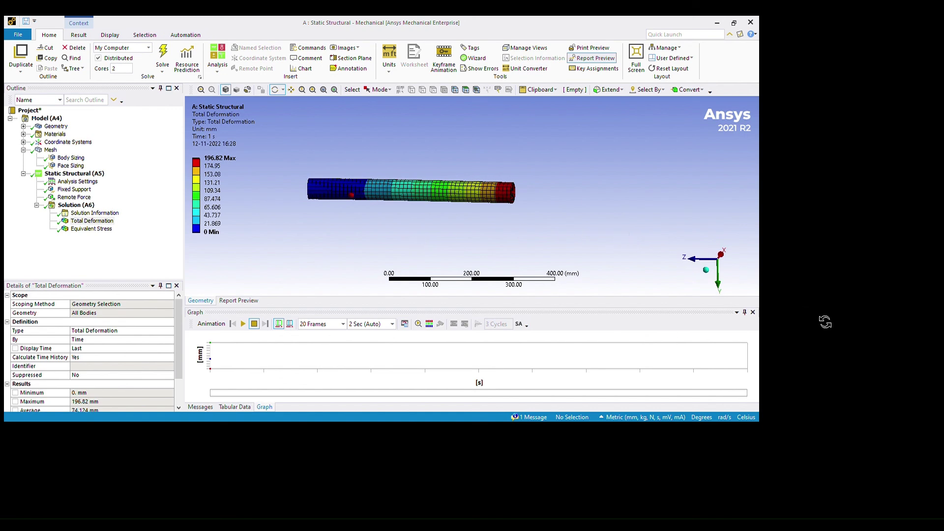
{"action": "left_click_drag", "start_coordinate": [826, 320], "coordinate": [705, 260]}
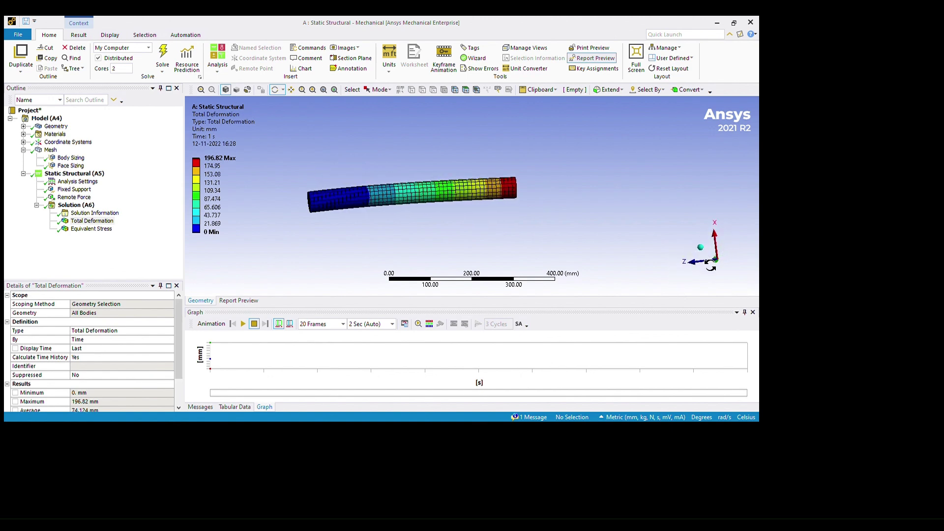
{"action": "left_click_drag", "start_coordinate": [786, 319], "coordinate": [842, 322]}
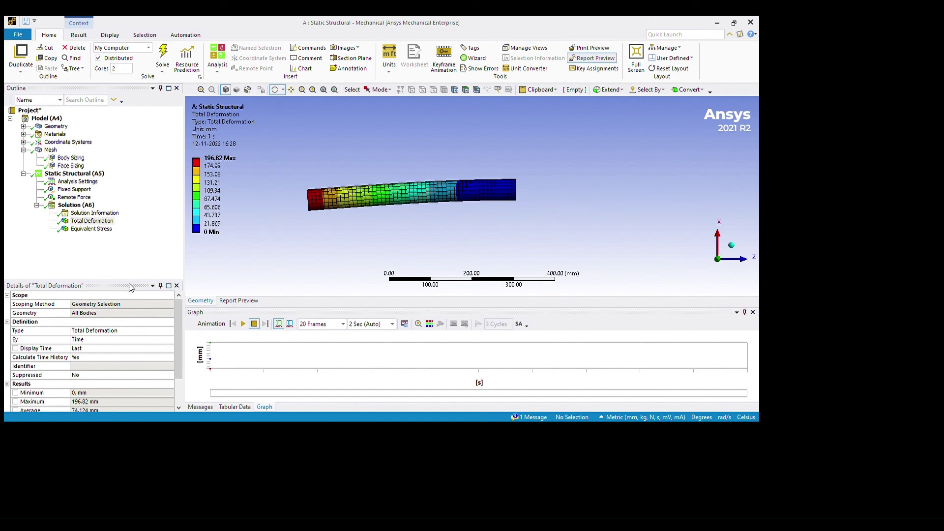
Step: Show the Equivalent Stress contour (9.105 to 4073.8 MPa) and orbit the beam to inspect it
{"action": "left_click", "coordinate": [91, 229]}
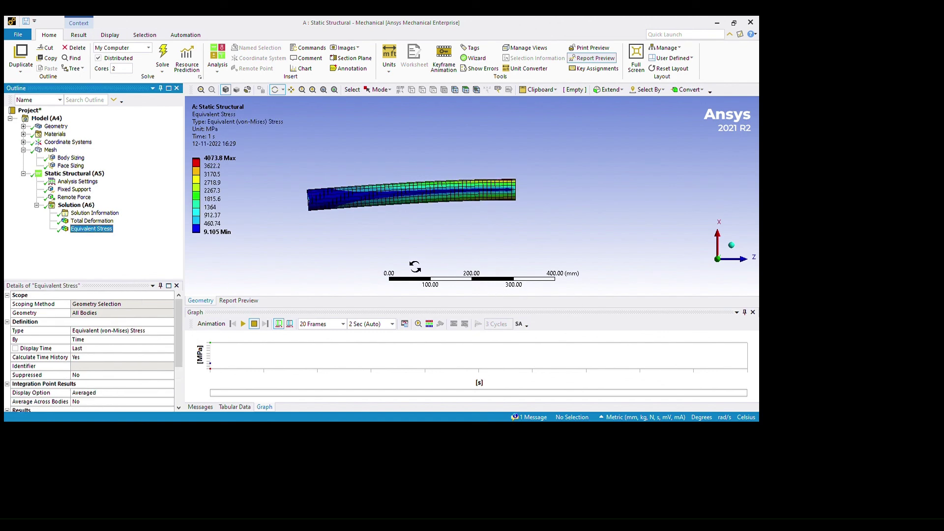
{"action": "left_click_drag", "start_coordinate": [516, 269], "coordinate": [559, 261]}
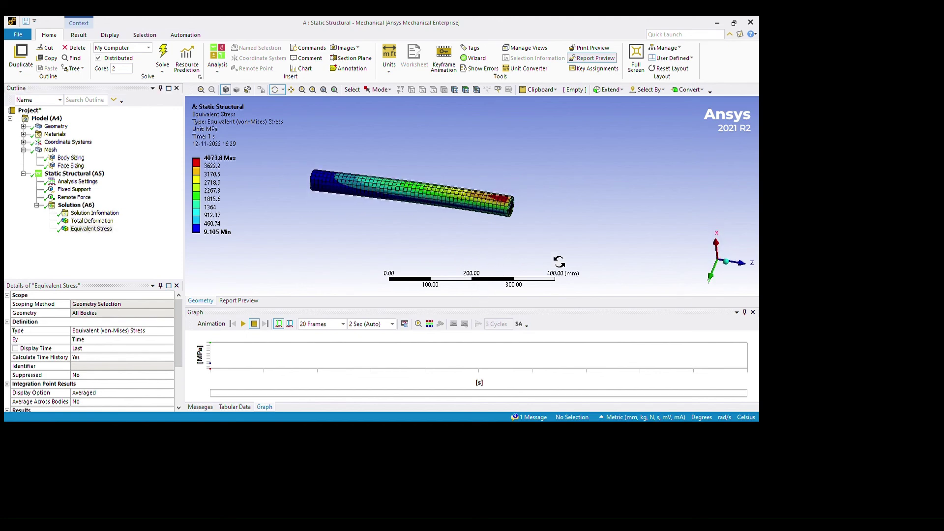
{"action": "scroll", "coordinate": [614, 243], "scroll_direction": "up", "scroll_amount": 5}
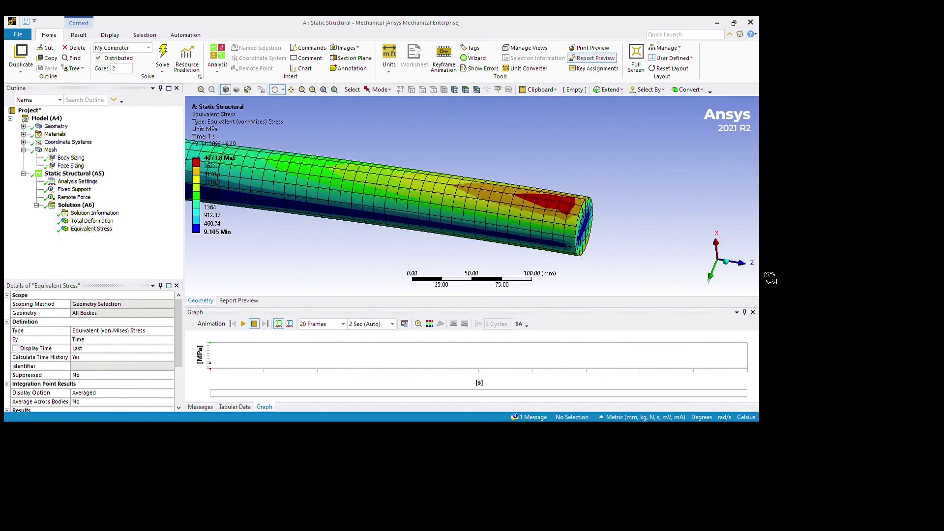
{"action": "scroll", "coordinate": [672, 268], "scroll_direction": "down", "scroll_amount": 5}
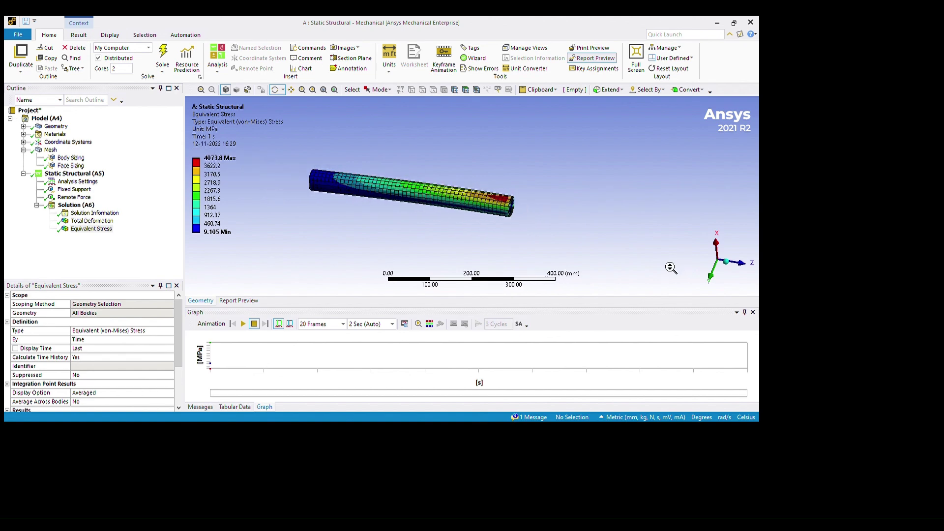
{"action": "scroll", "coordinate": [415, 225], "scroll_direction": "up", "scroll_amount": 3}
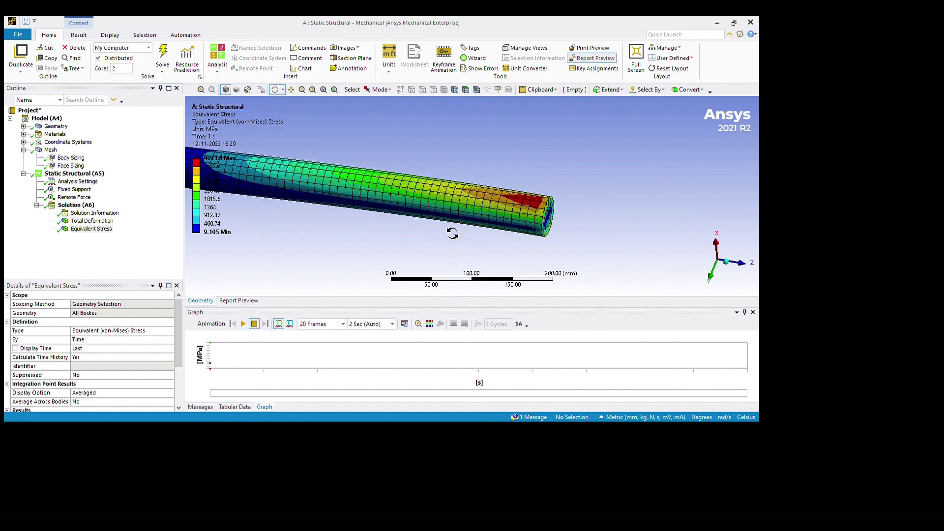
{"action": "middle_click_drag", "start_coordinate": [614, 274], "coordinate": [632, 279]}
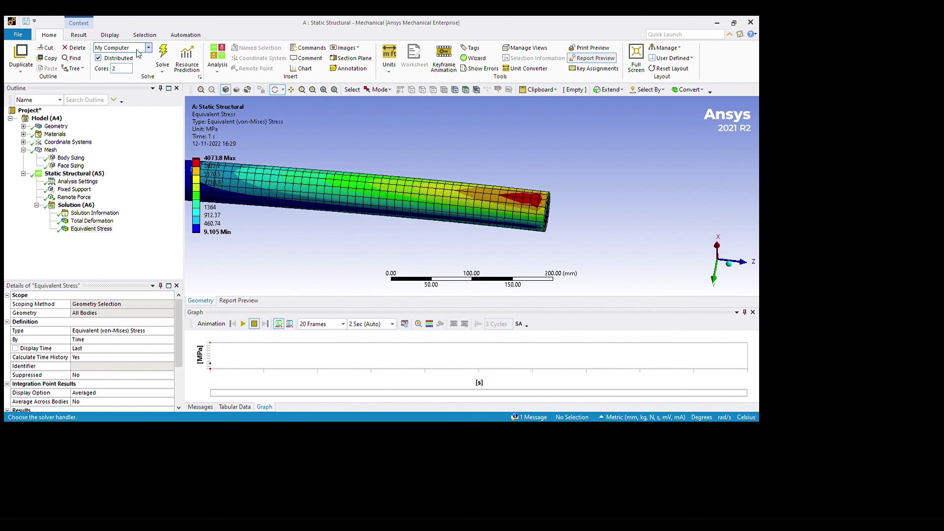
Step: Open the Result edge display options and align the view along the Y axis
{"action": "left_click", "coordinate": [79, 35]}
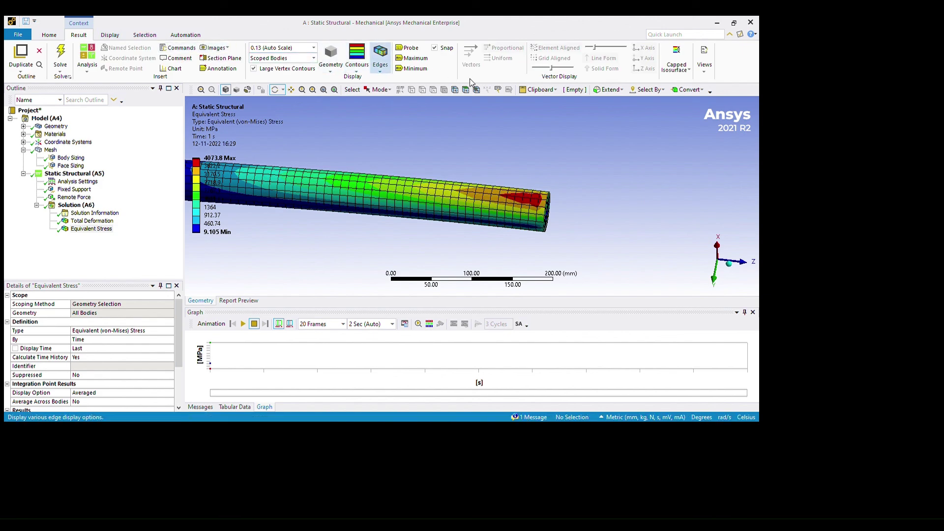
{"action": "left_click", "coordinate": [377, 63]}
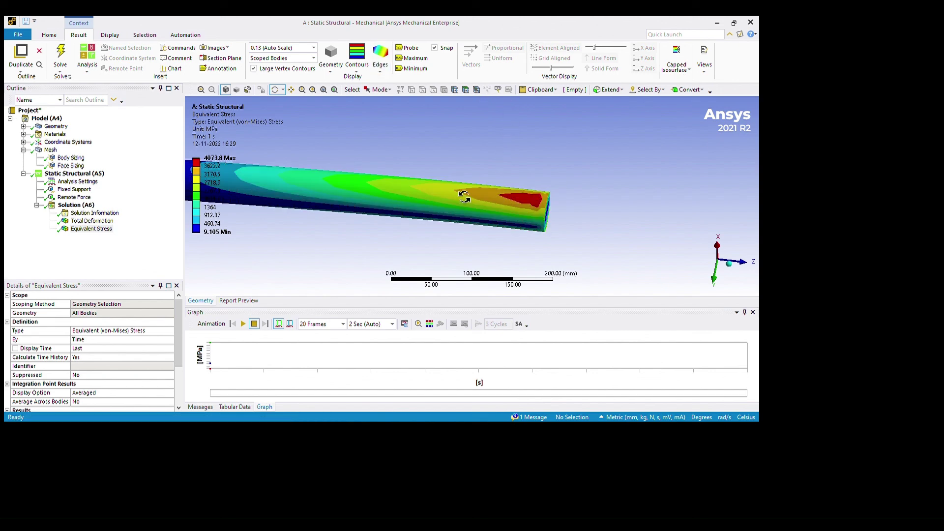
{"action": "scroll", "coordinate": [460, 199], "scroll_direction": "up", "scroll_amount": 4}
{"action": "scroll", "coordinate": [460, 199], "scroll_direction": "down", "scroll_amount": 5}
{"action": "scroll", "coordinate": [443, 245], "scroll_direction": "up", "scroll_amount": 1}
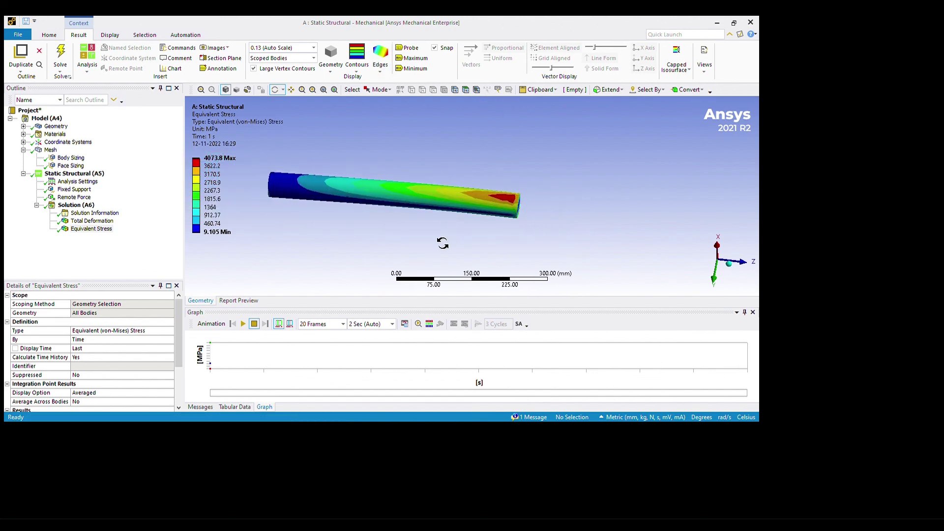
{"action": "left_click", "coordinate": [886, 345]}
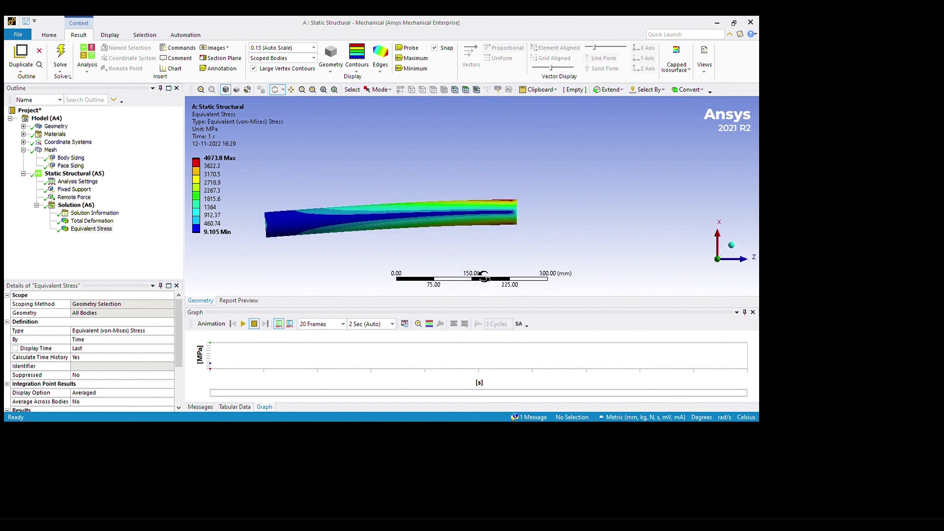
{"action": "middle_click_drag", "start_coordinate": [485, 277], "coordinate": [593, 256], "text": "ctrl"}
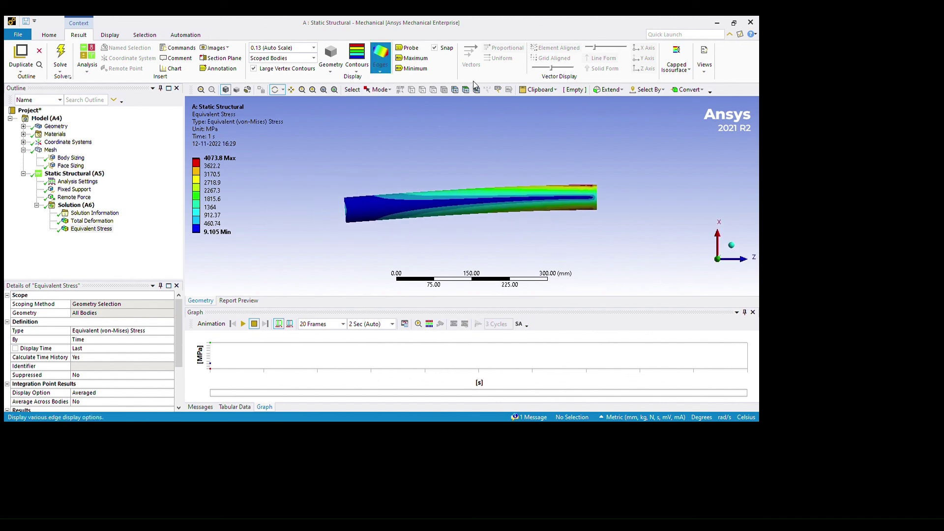
Step: Choose an Edges display option and switch the stress plot to Smooth Contours
{"action": "left_click", "coordinate": [509, 107]}
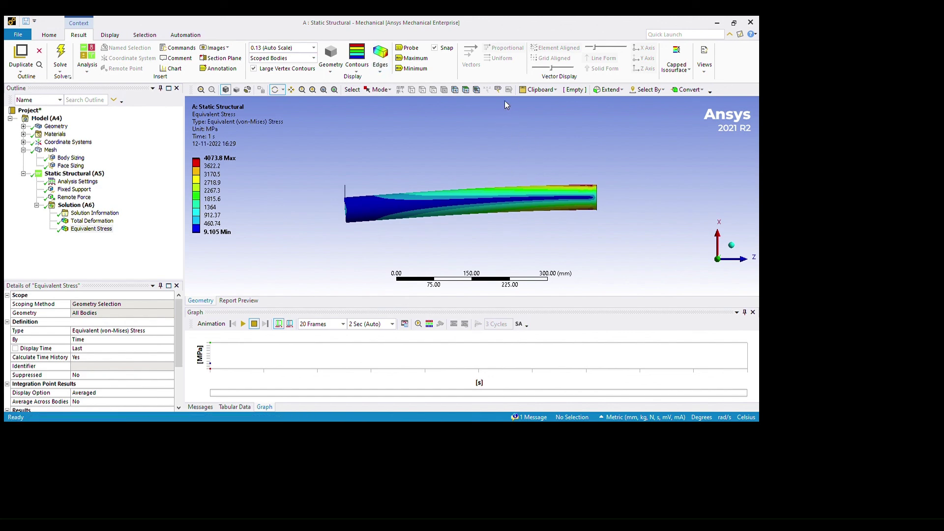
{"action": "left_click", "coordinate": [470, 78]}
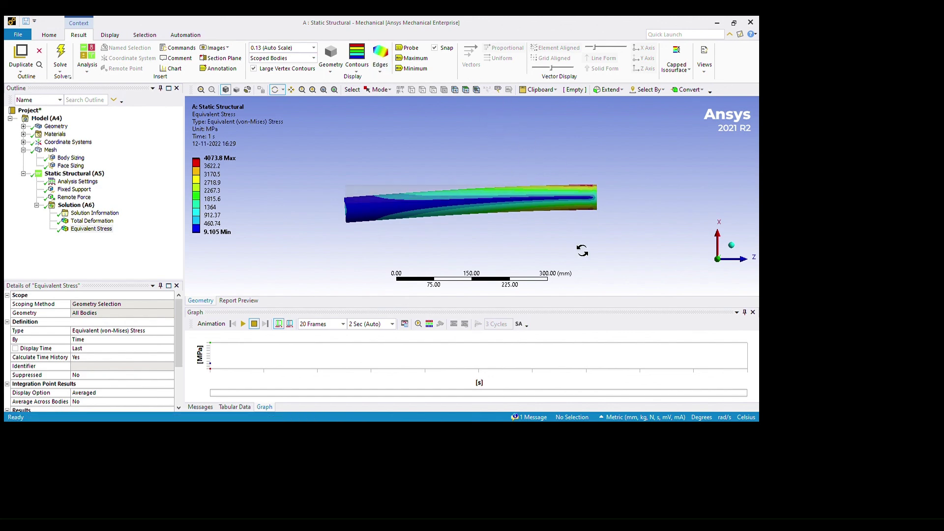
{"action": "scroll", "coordinate": [442, 248], "scroll_direction": "up", "scroll_amount": 4}
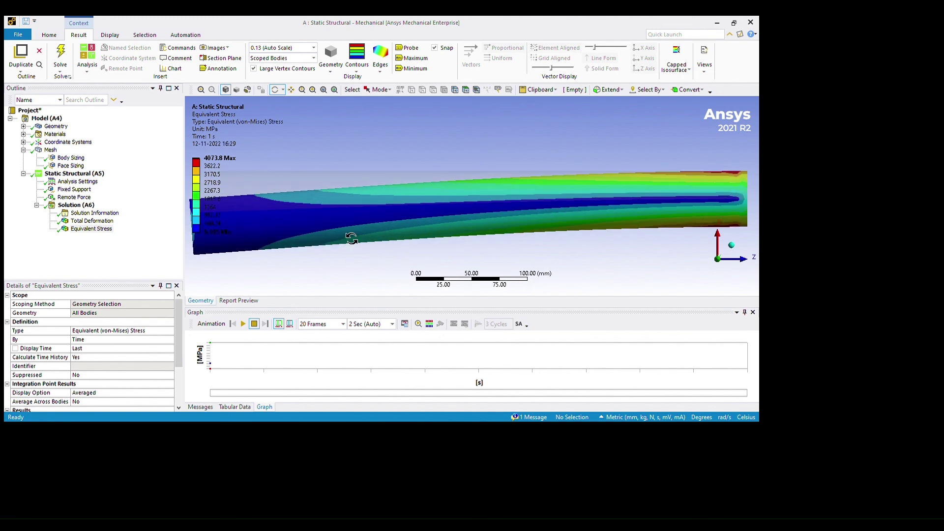
{"action": "scroll", "coordinate": [356, 236], "scroll_direction": "down", "scroll_amount": 2}
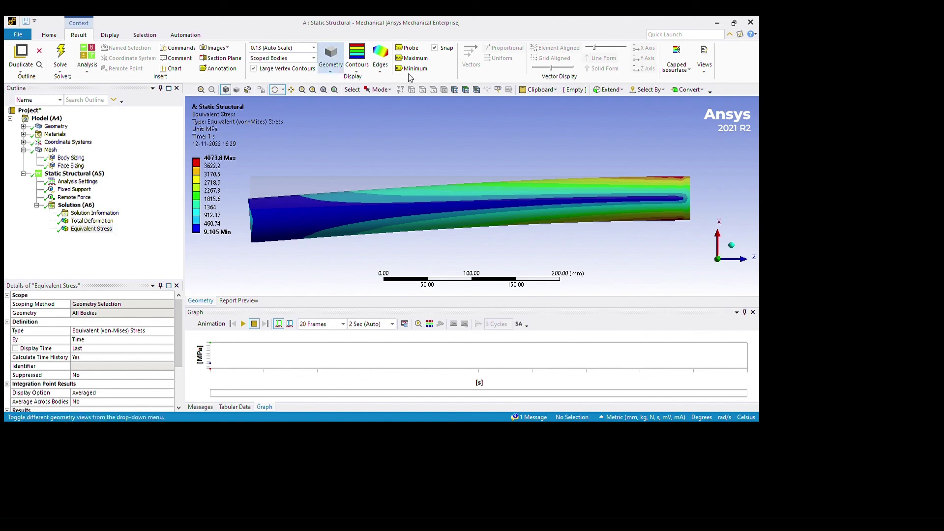
{"action": "left_click", "coordinate": [356, 61]}
{"action": "left_click", "coordinate": [452, 95]}
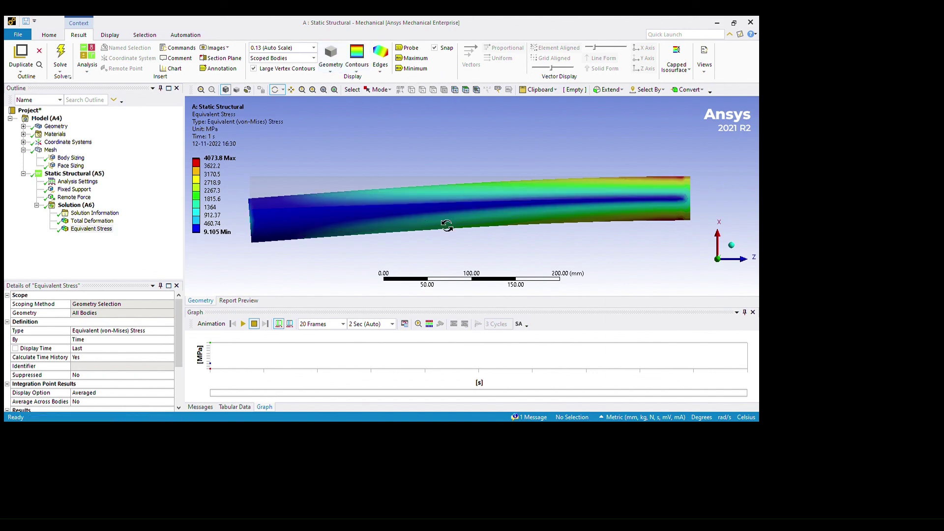